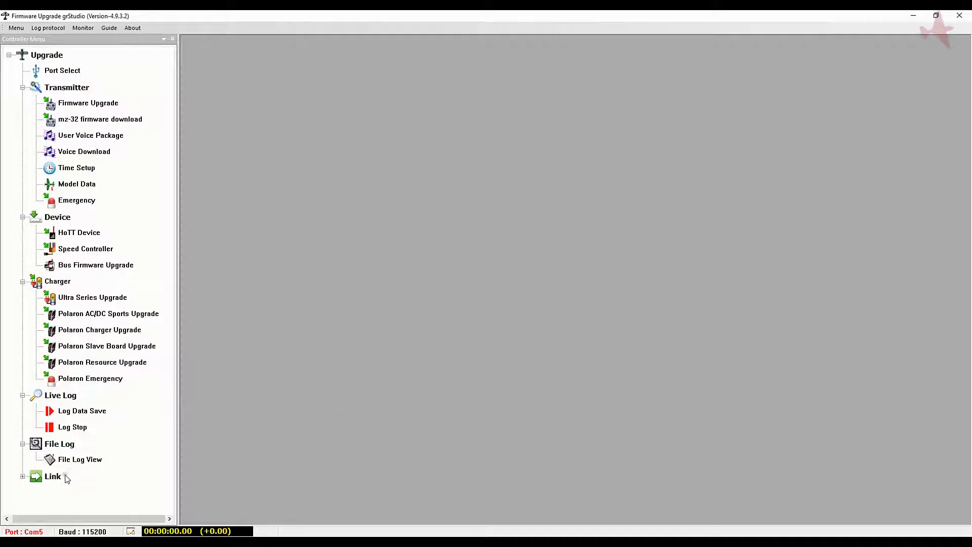
Expand the Link group, open VDFEditor, and move its window nearer the controller menu to make room beside it
scroll(25, 481, "down", 3)
left_click(24, 481)
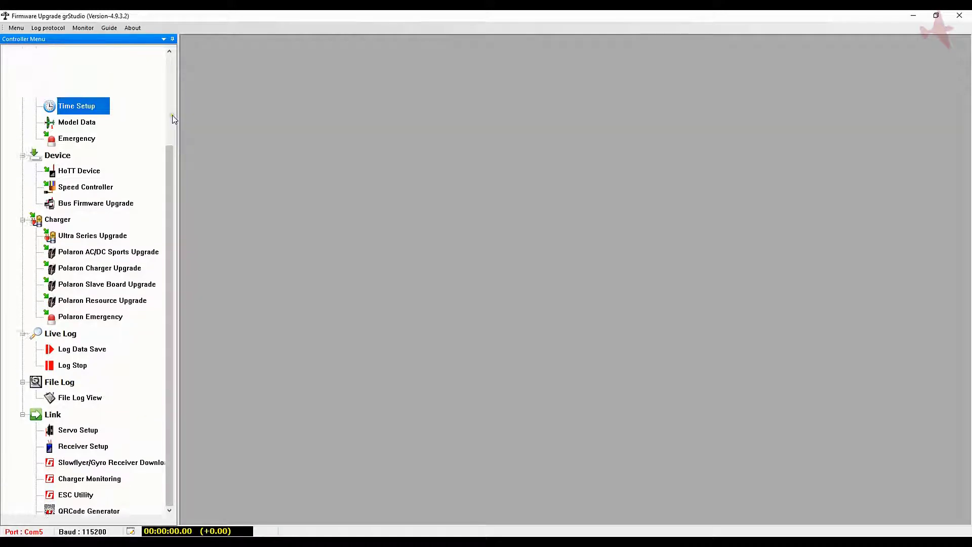
scroll(172, 114, "up", 3)
scroll(169, 472, "down", 3)
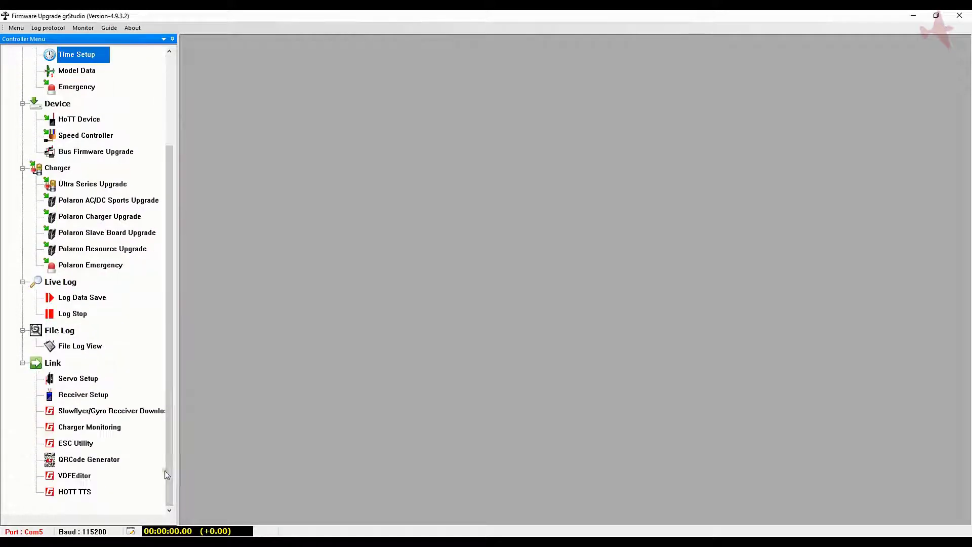
left_click(67, 479)
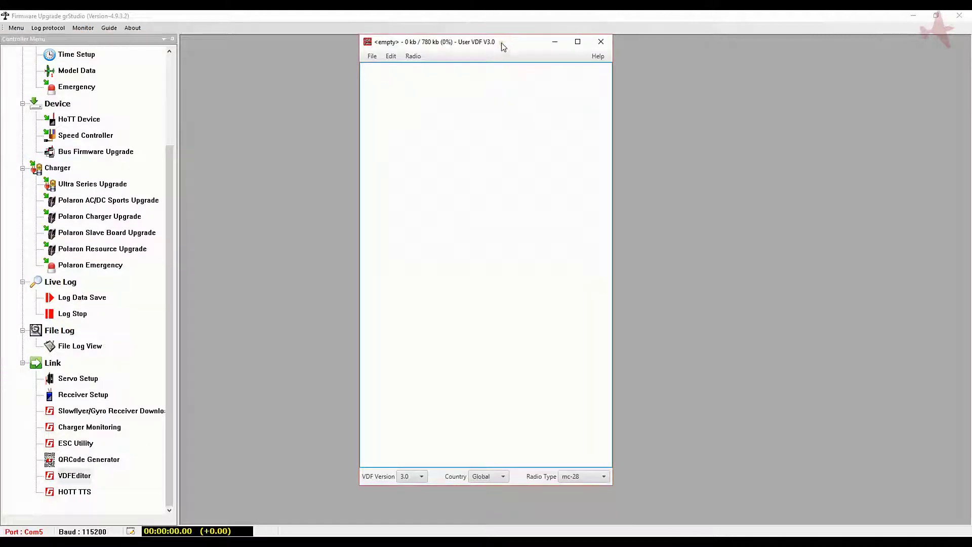
left_click_drag(504, 46, 372, 48)
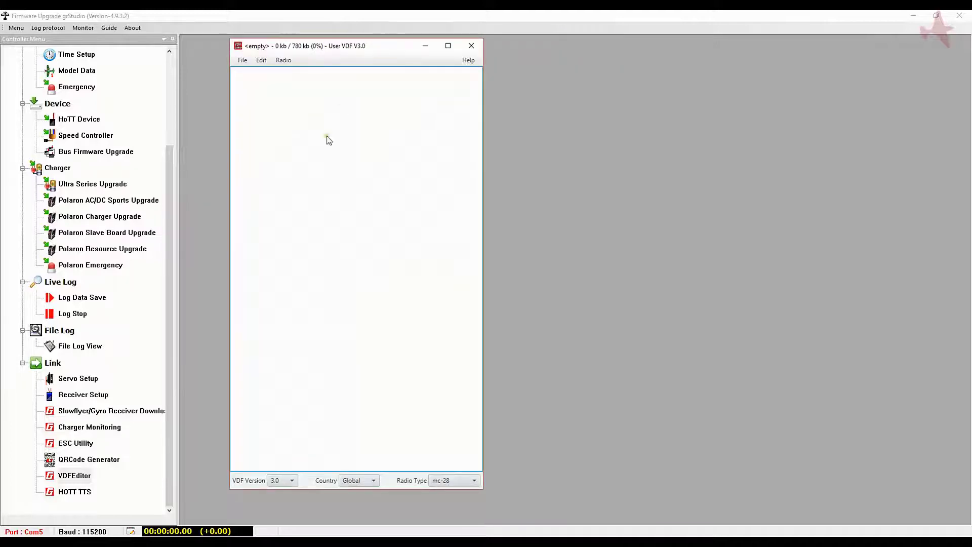
Open a second VDFEditor window and arrange the two editor windows side by side
left_click(84, 476)
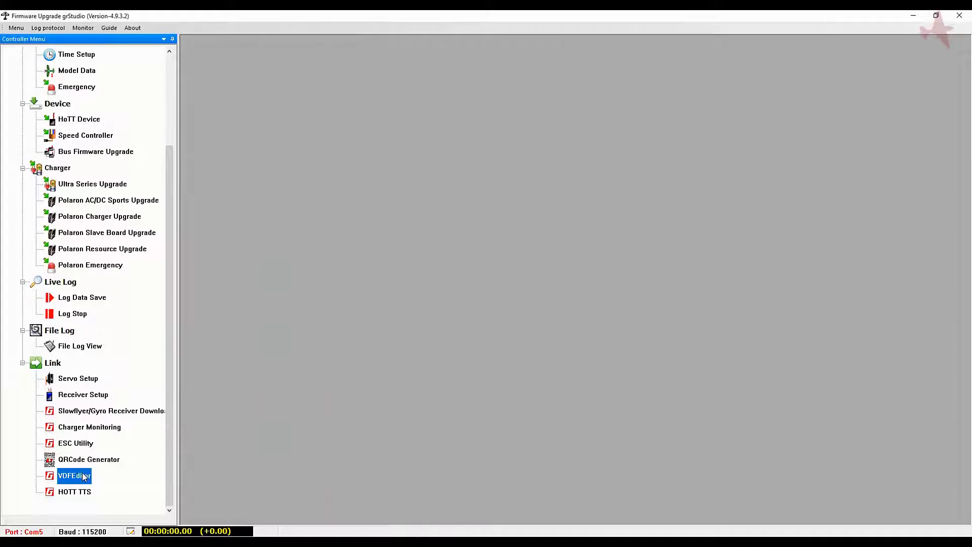
left_click(84, 476)
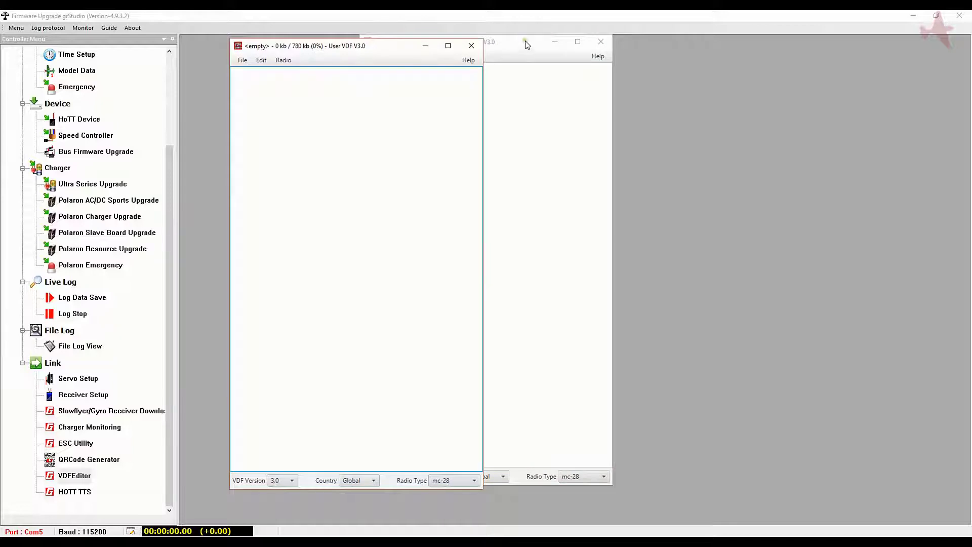
left_click_drag(526, 45, 688, 45)
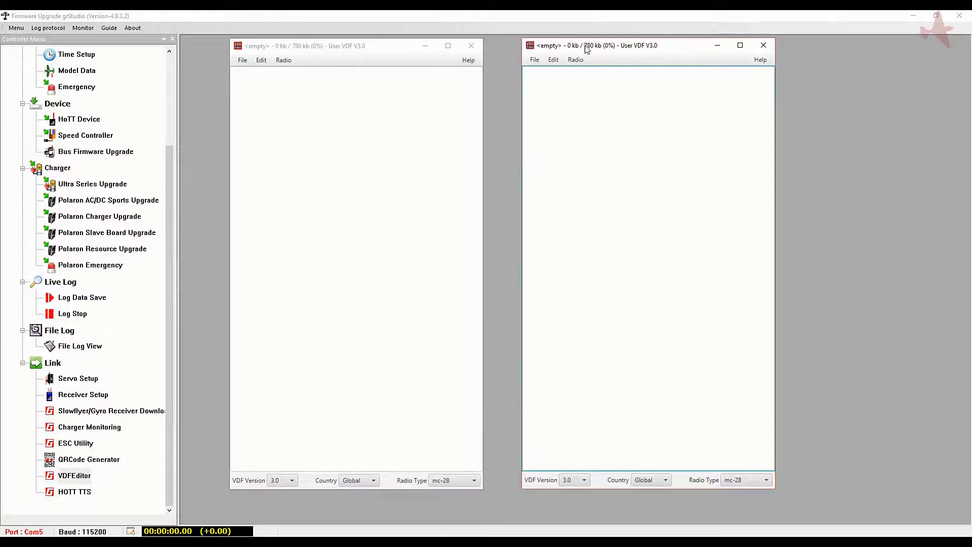
left_click_drag(359, 46, 353, 46)
left_click_drag(566, 48, 543, 50)
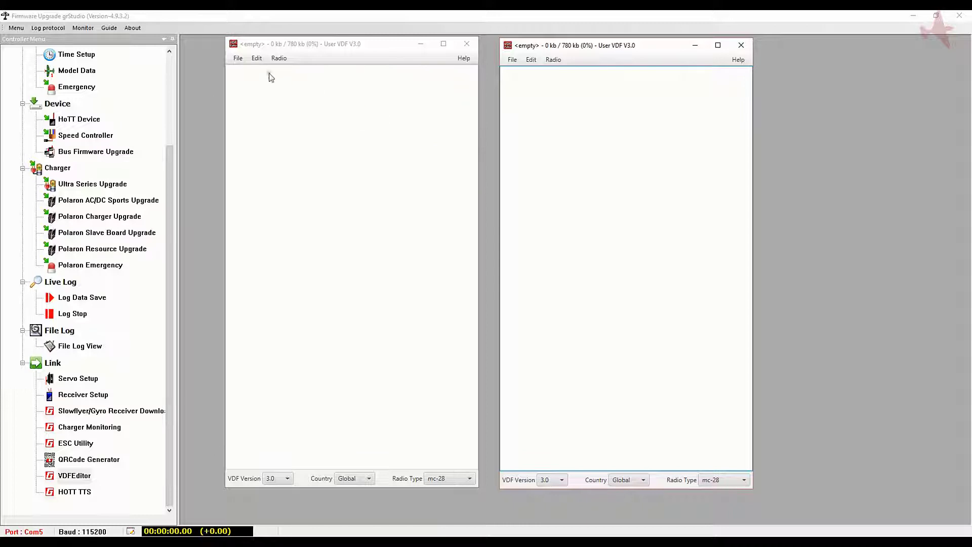
Open the voice file Voice3_EN_Imperial_1101.vdf from Downloads in the first VDF editor window
left_click(236, 59)
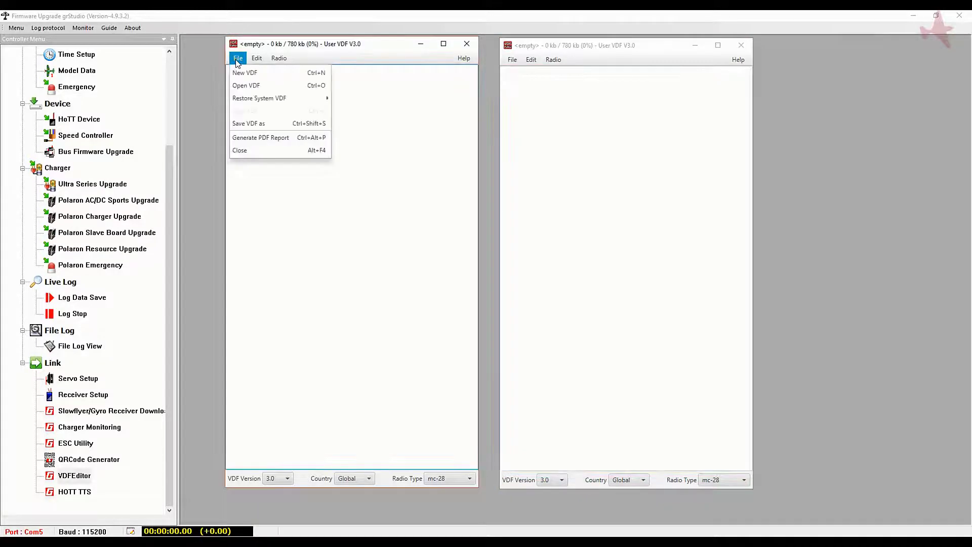
left_click(237, 86)
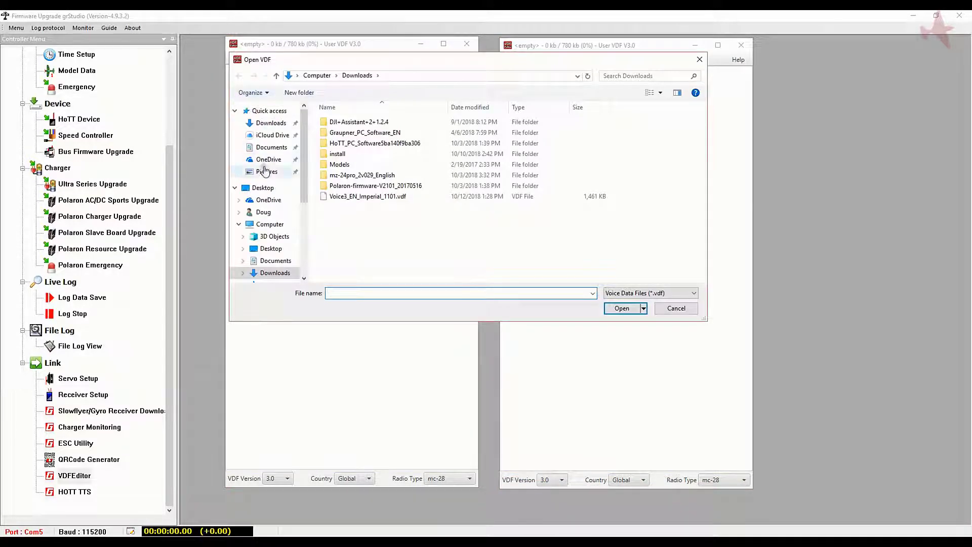
left_click(343, 197)
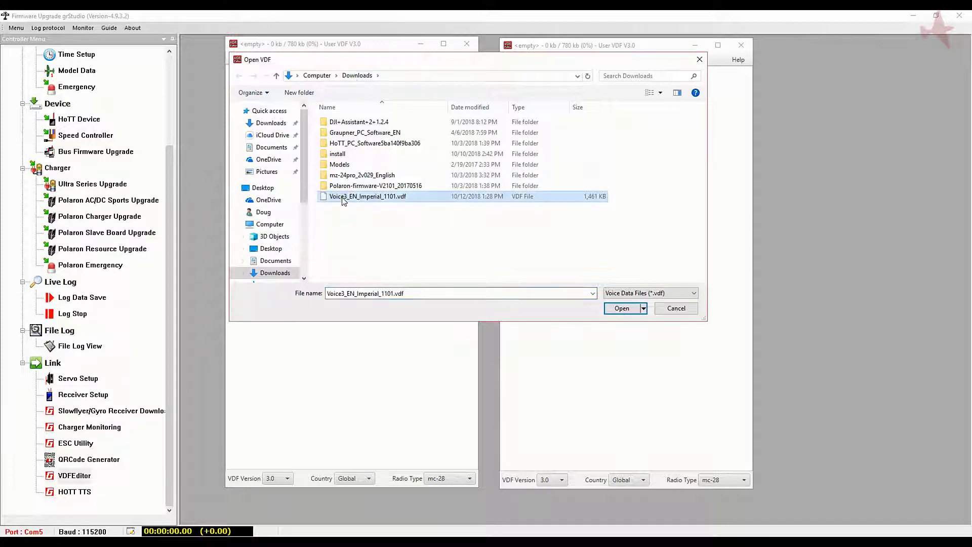
left_click(617, 308)
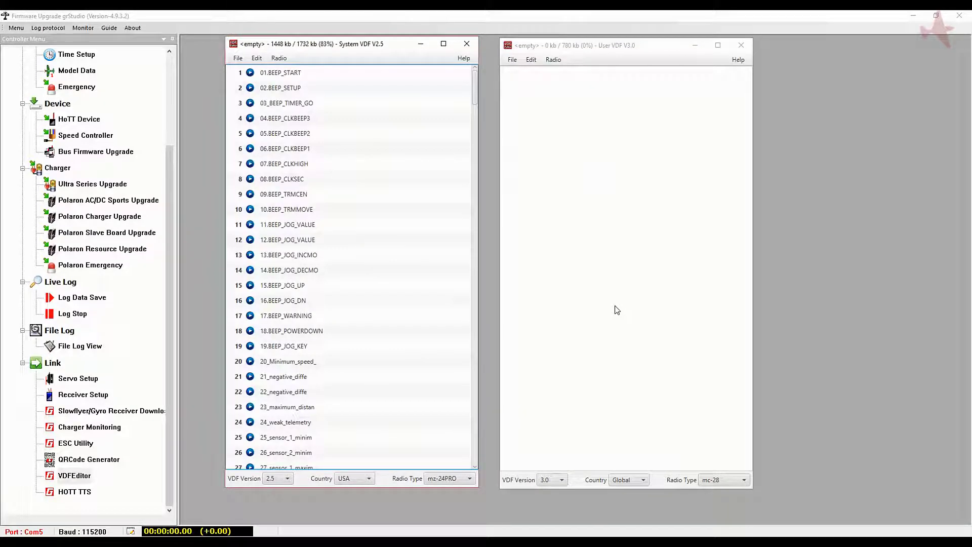
Look through the system voice file's announcements, including the flight phase names from 254.NORMAL onward, and play 273_high_rates_22
scroll(355, 210, "down", 7)
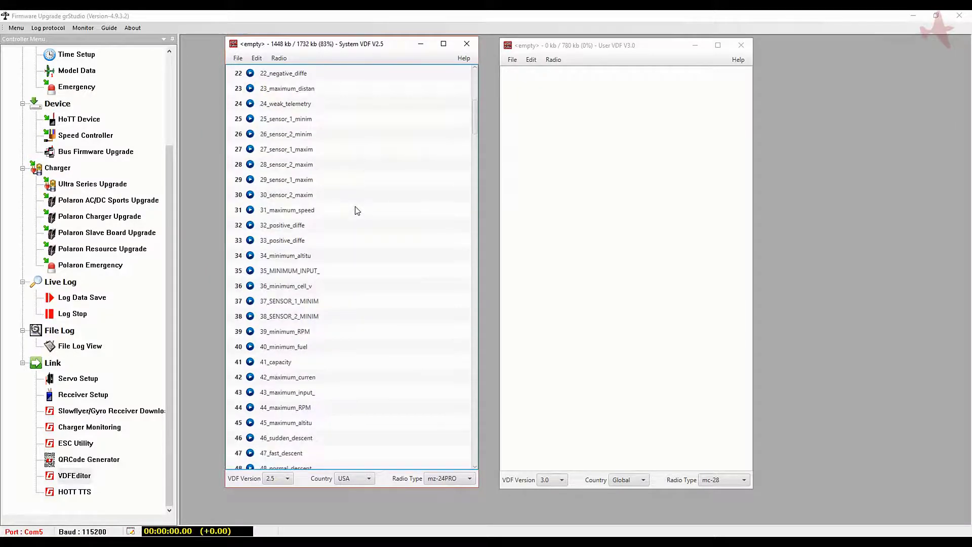
scroll(356, 211, "down", 18)
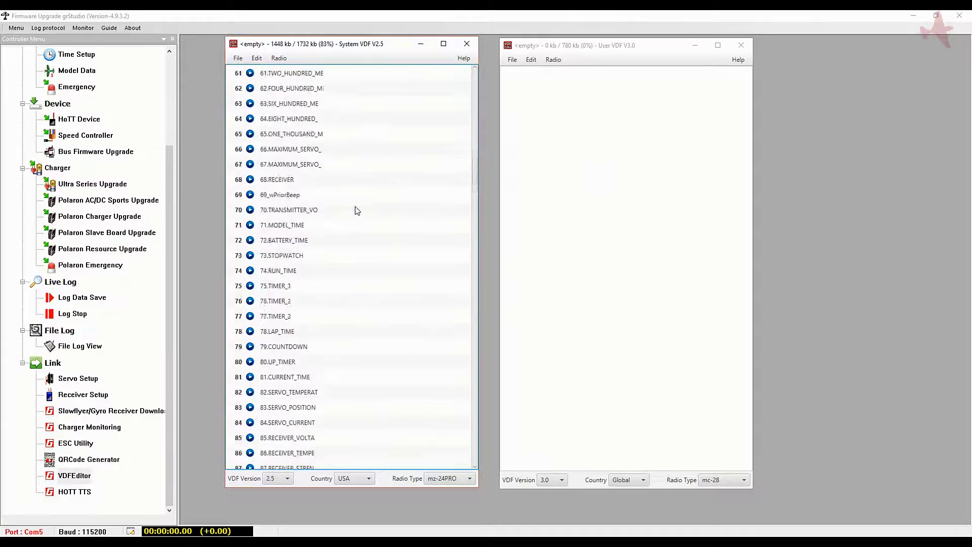
scroll(357, 210, "down", 10)
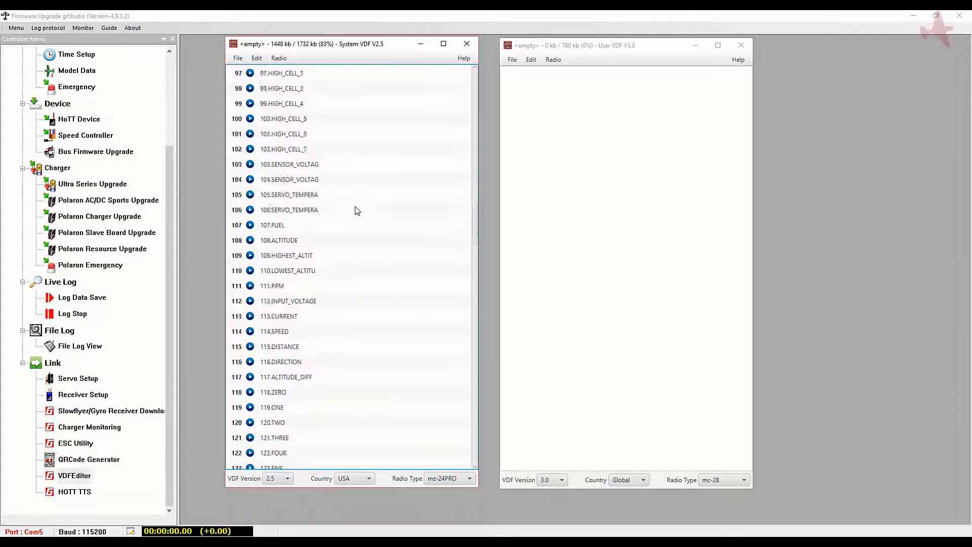
scroll(357, 211, "down", 14)
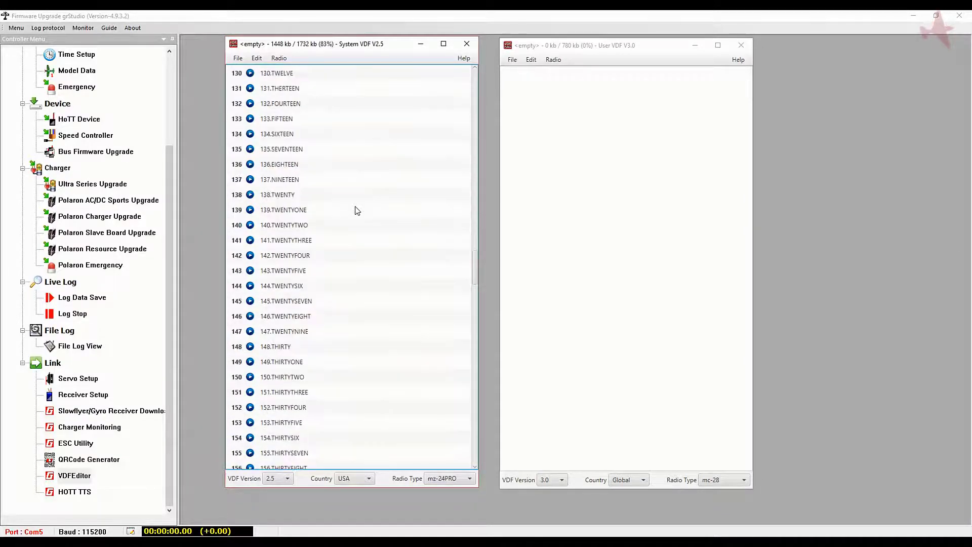
scroll(357, 211, "down", 14)
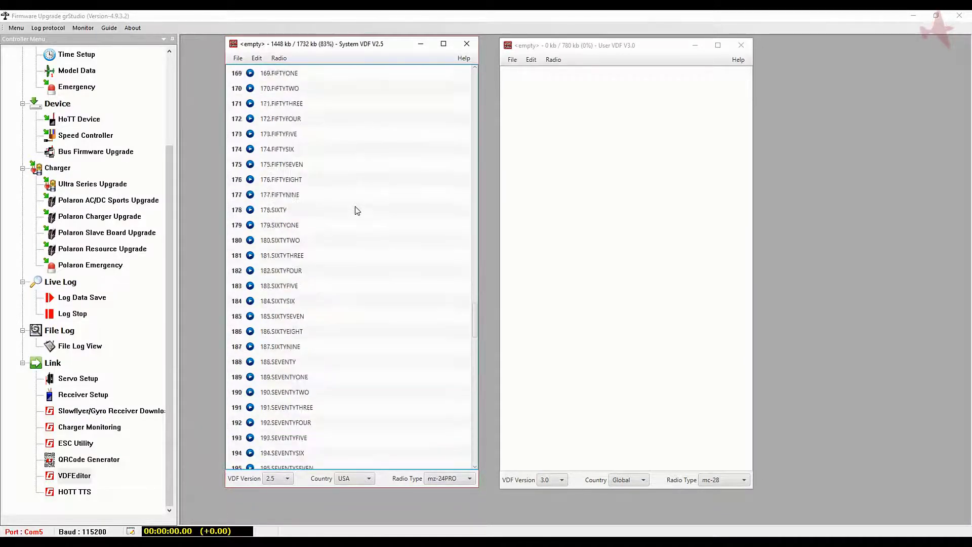
scroll(357, 211, "down", 6)
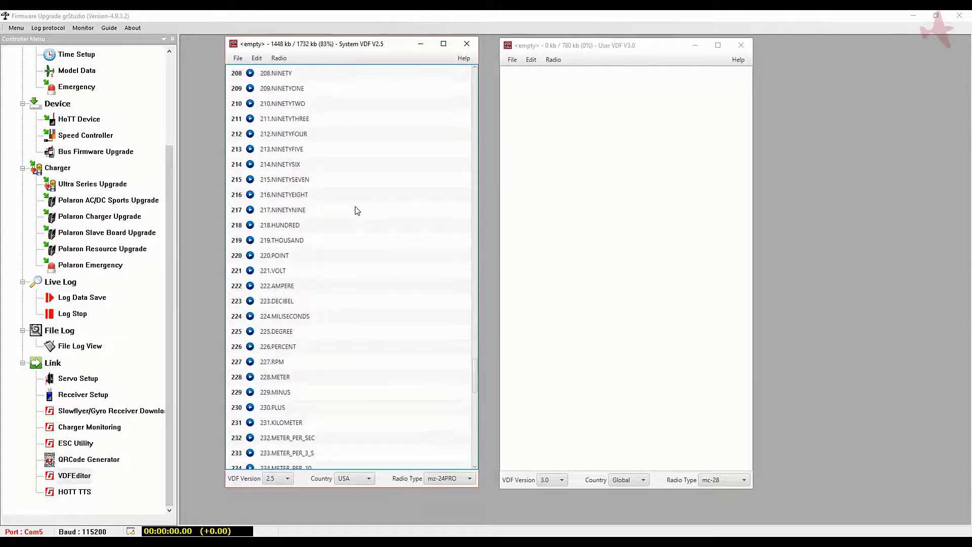
scroll(357, 210, "down", 10)
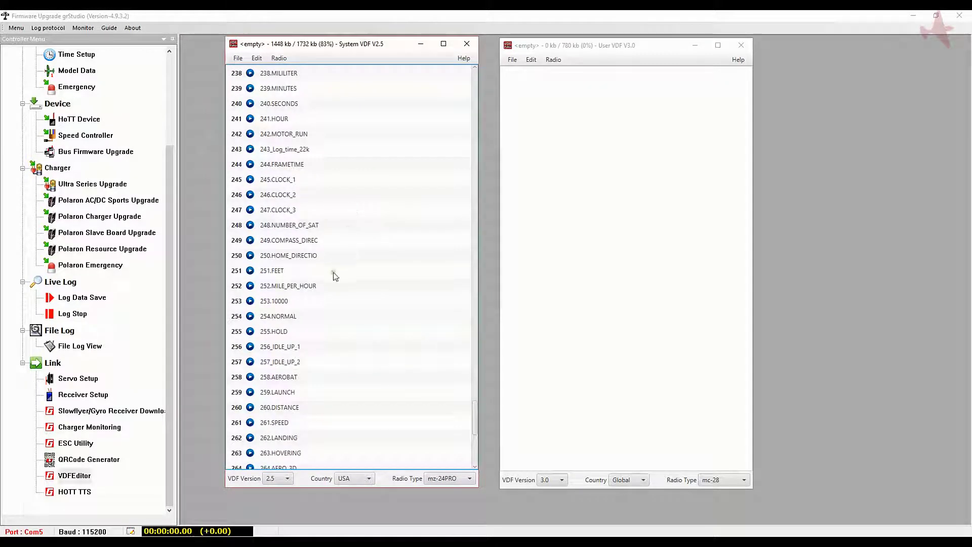
left_click(278, 316)
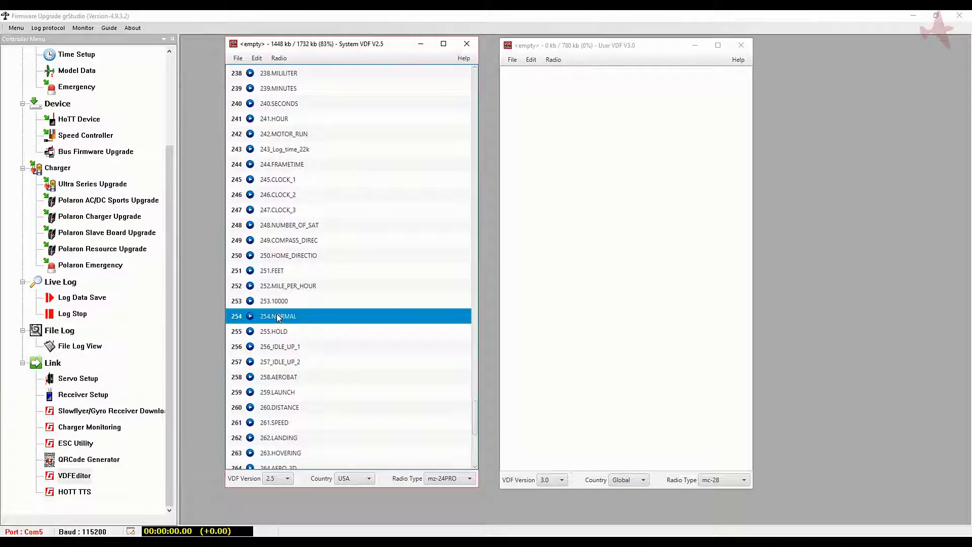
scroll(373, 369, "down", 4)
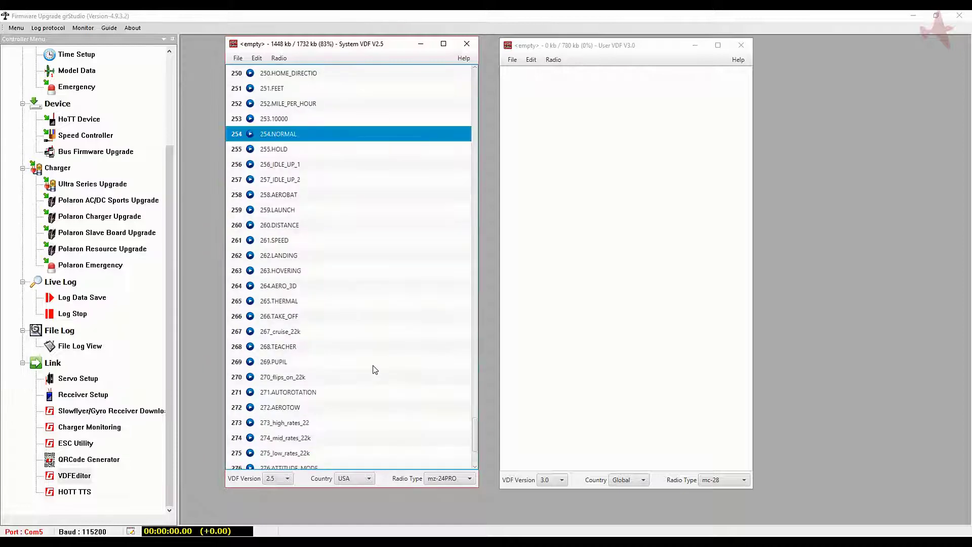
scroll(375, 369, "up", 3)
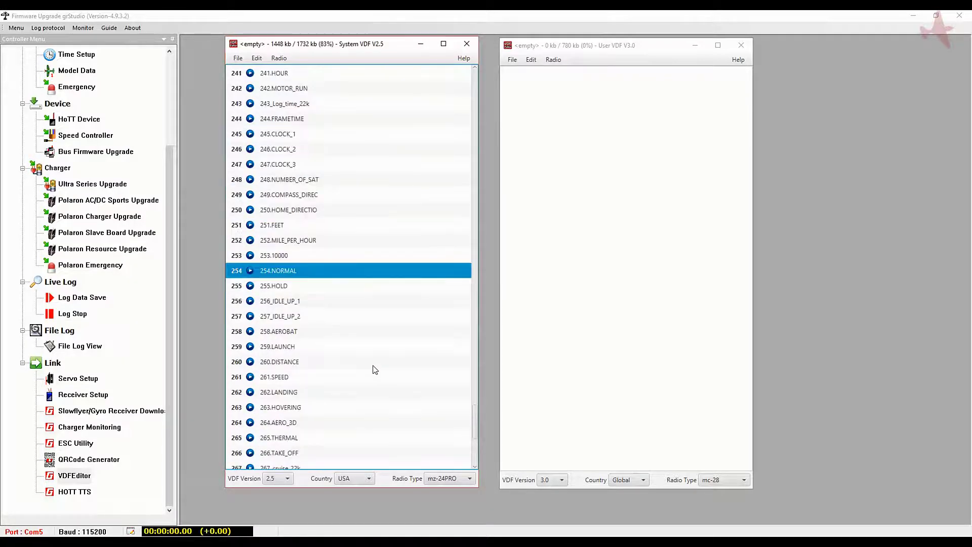
scroll(374, 369, "up", 2)
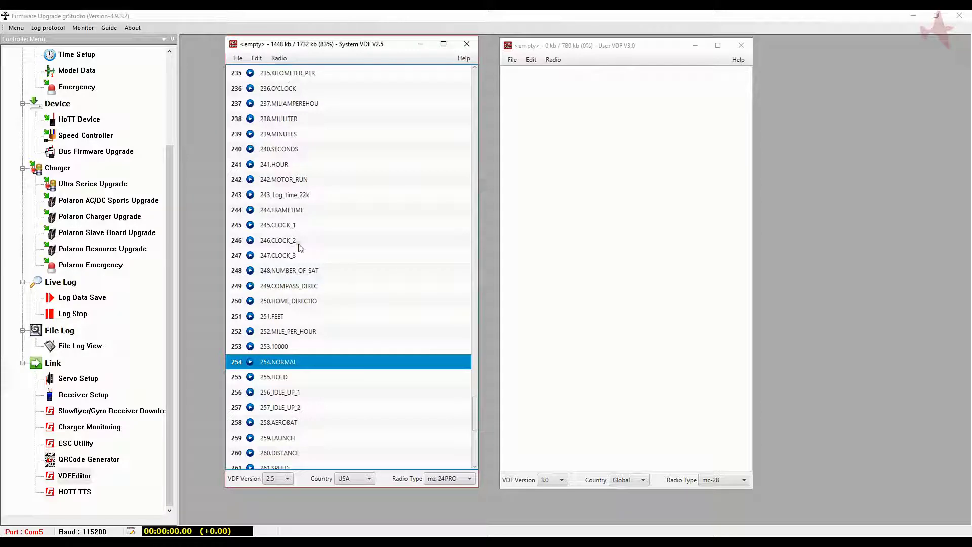
scroll(336, 355, "up", 1)
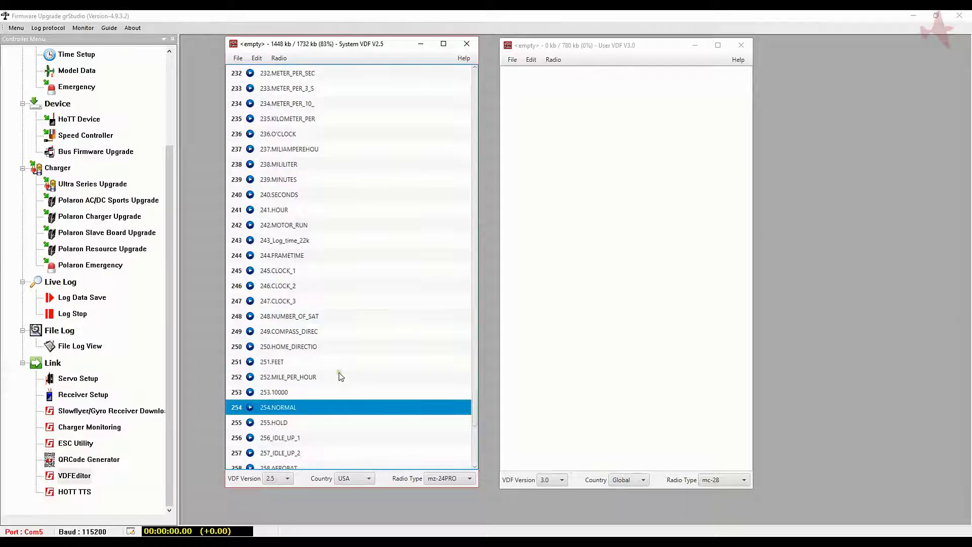
scroll(336, 376, "down", 3)
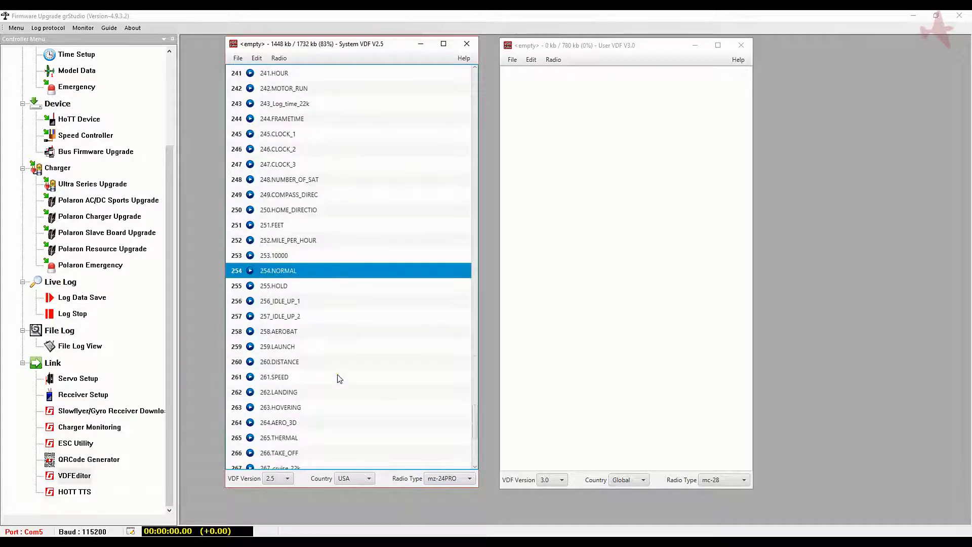
scroll(339, 379, "down", 2)
scroll(339, 379, "down", 3)
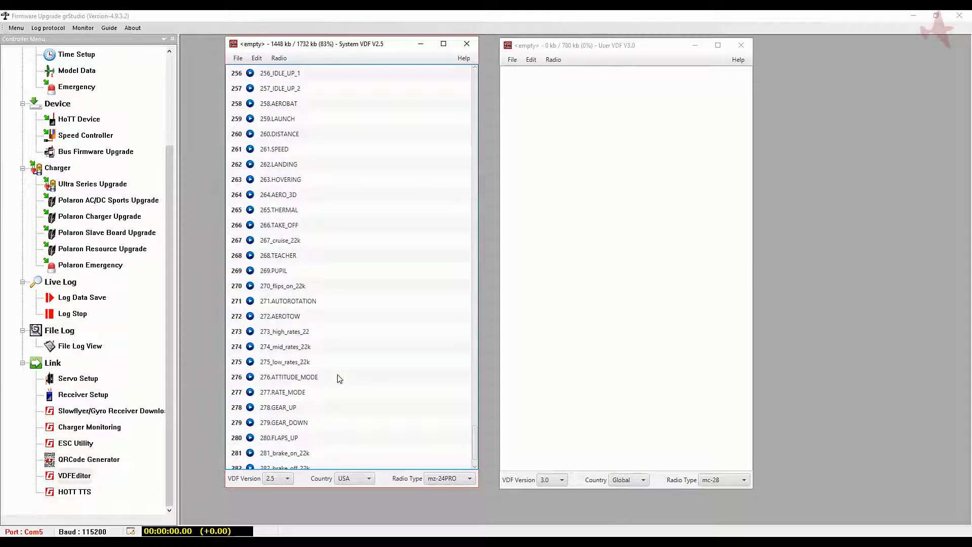
left_click(249, 332)
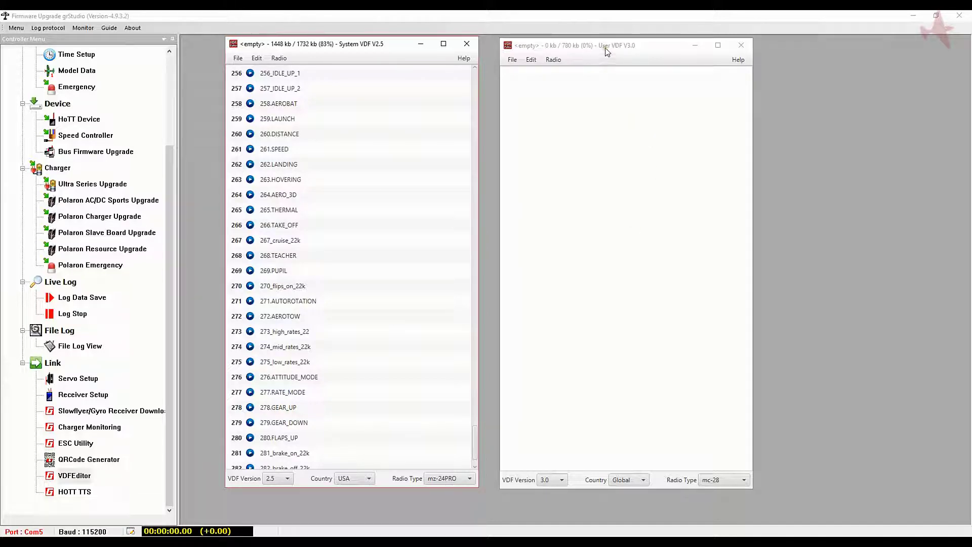
Start a new text-generated announcement reading "Full Flaps" in the empty user VDF and test its speech
left_click(531, 60)
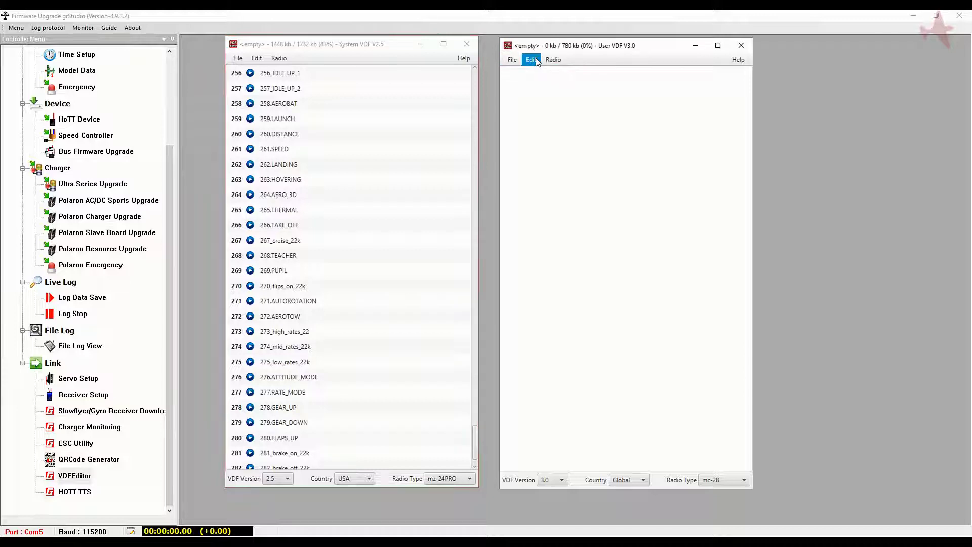
mouse_move(552, 156)
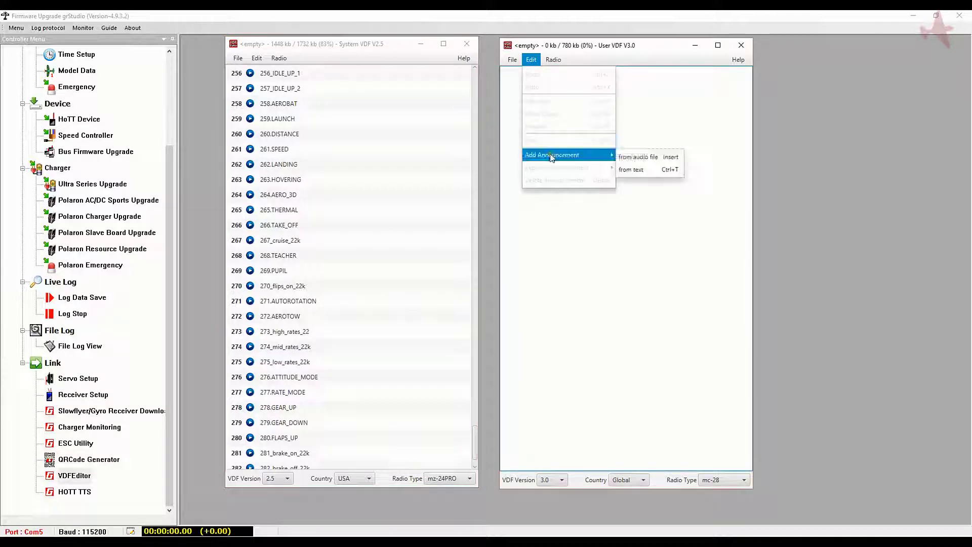
left_click(638, 171)
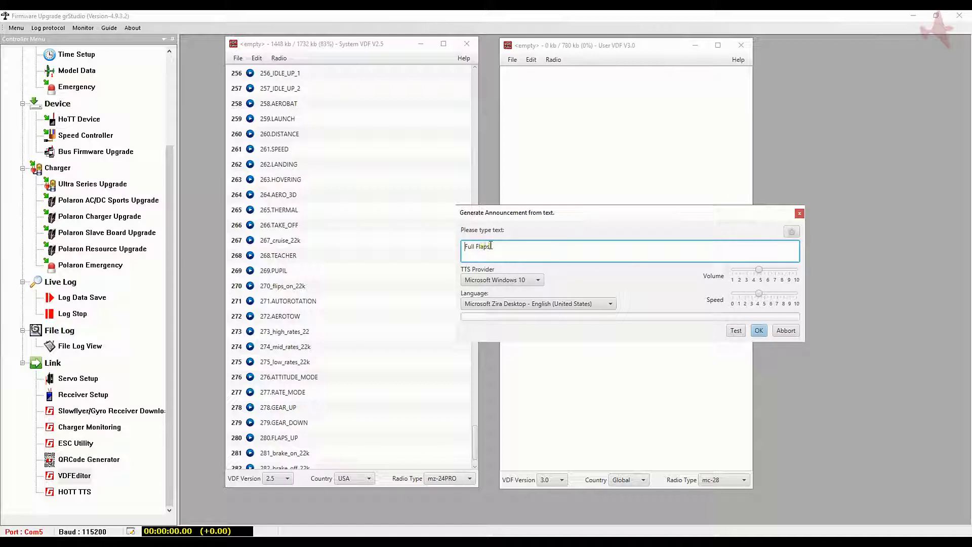
left_click(736, 330)
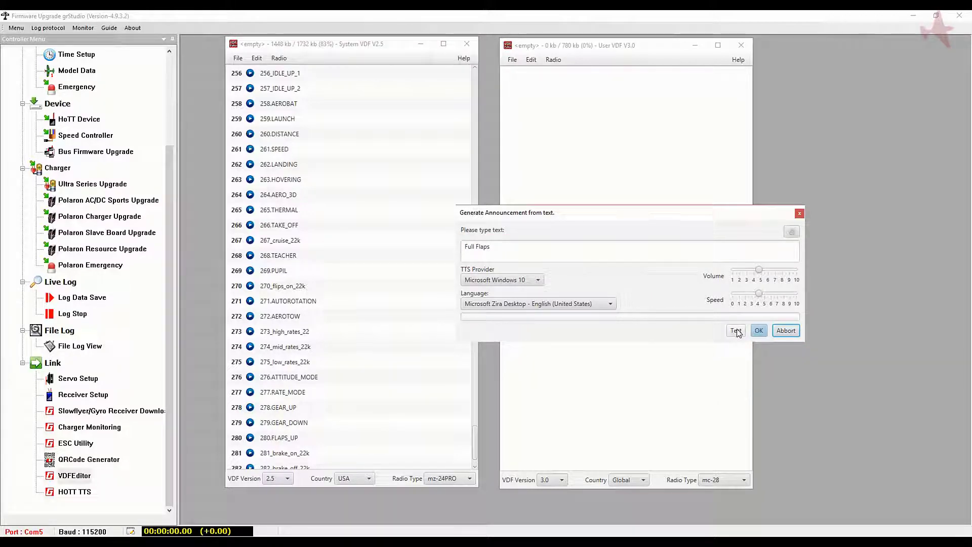
Test the Full Flaps announcement at a volume of about 8 and return the volume to about 5
left_click(780, 270)
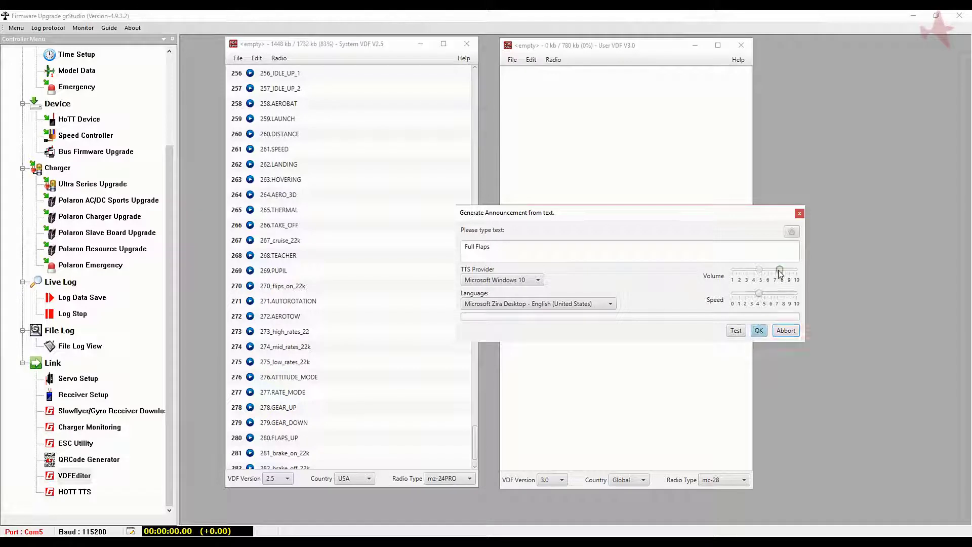
left_click(736, 327)
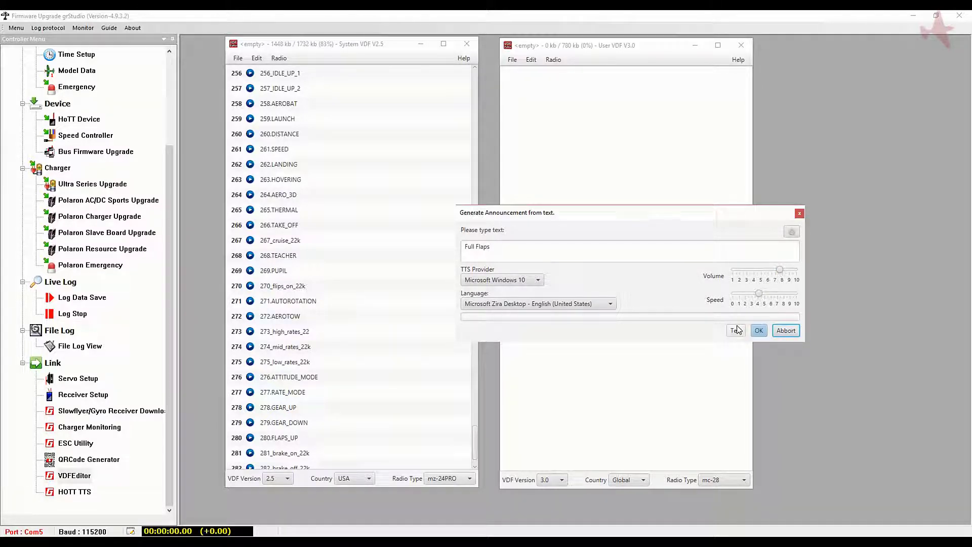
left_click(759, 271)
Test the Full Flaps announcement at a speed of about 6 and return the speed to about 4
left_click(773, 294)
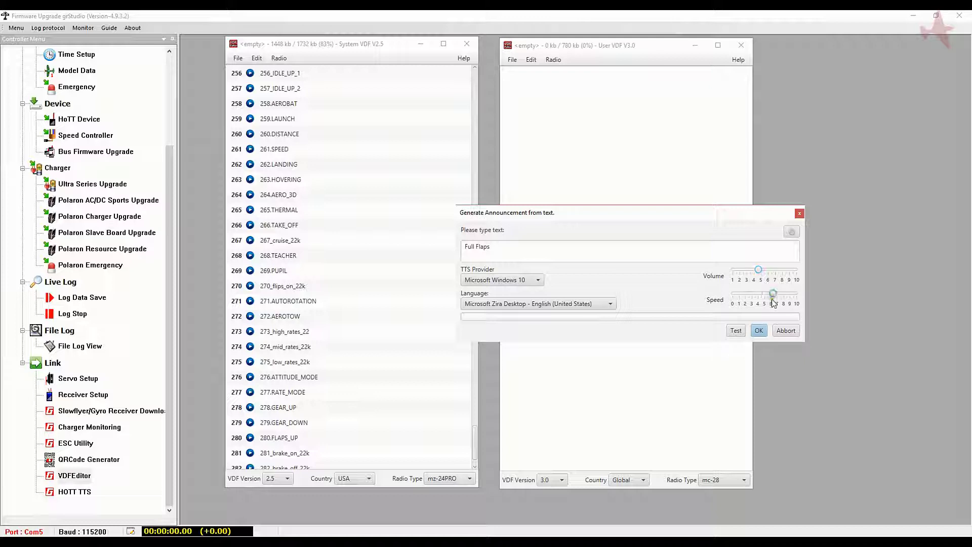
left_click(738, 331)
left_click(757, 296)
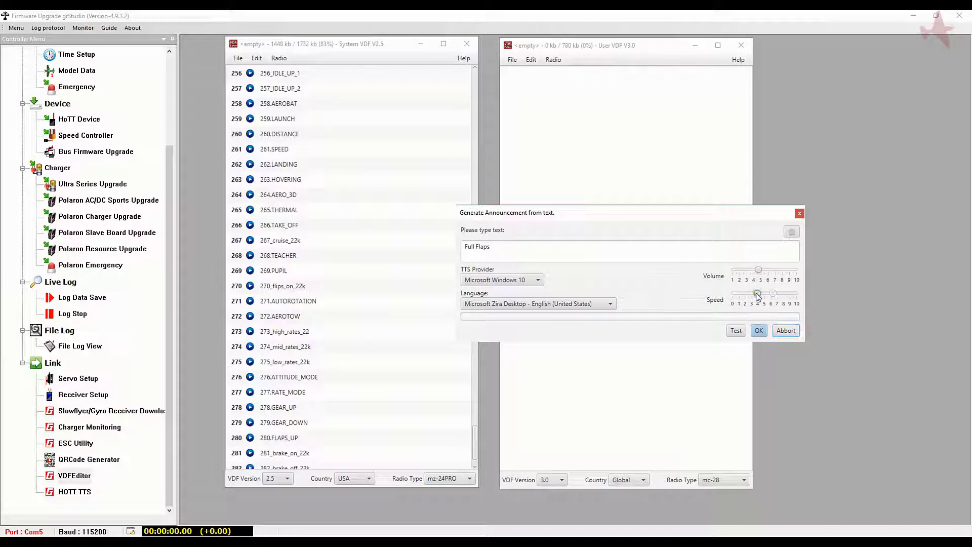
Set the Full Flaps announcement's speed to about 5, test its speech and add it to the user VDF
left_click(737, 331)
left_click(764, 294)
left_click(737, 330)
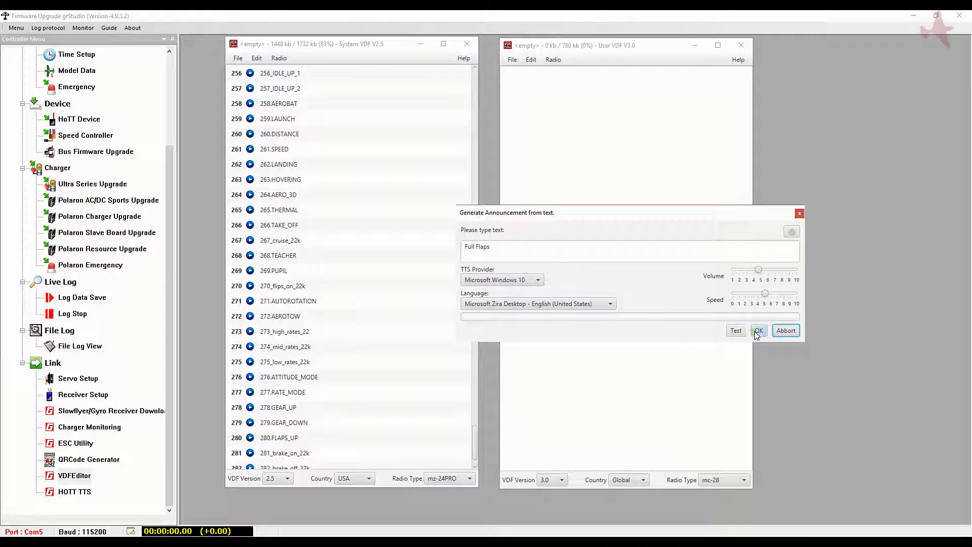
left_click(757, 331)
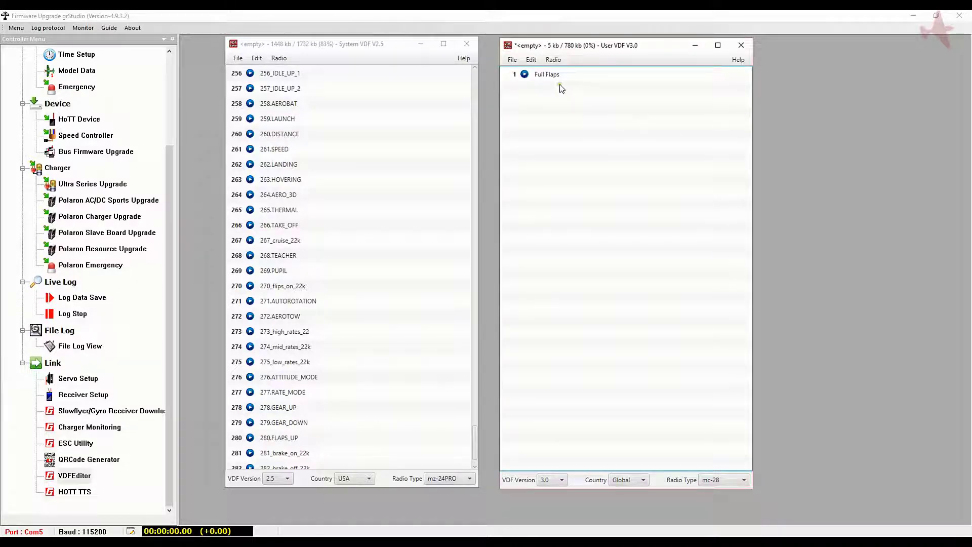
Add a text-generated announcement reading "Student doing F9" to the user VDF after testing its speech
left_click(534, 62)
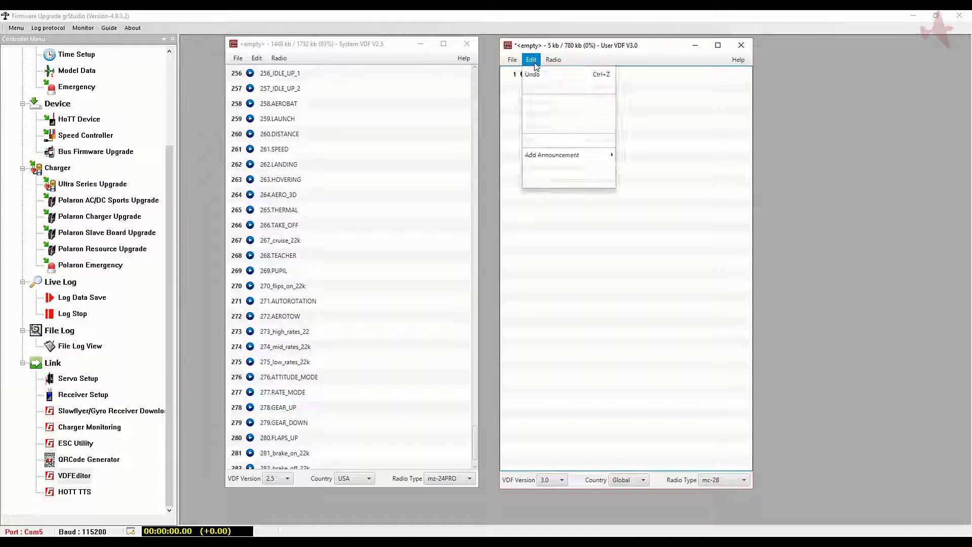
mouse_move(554, 159)
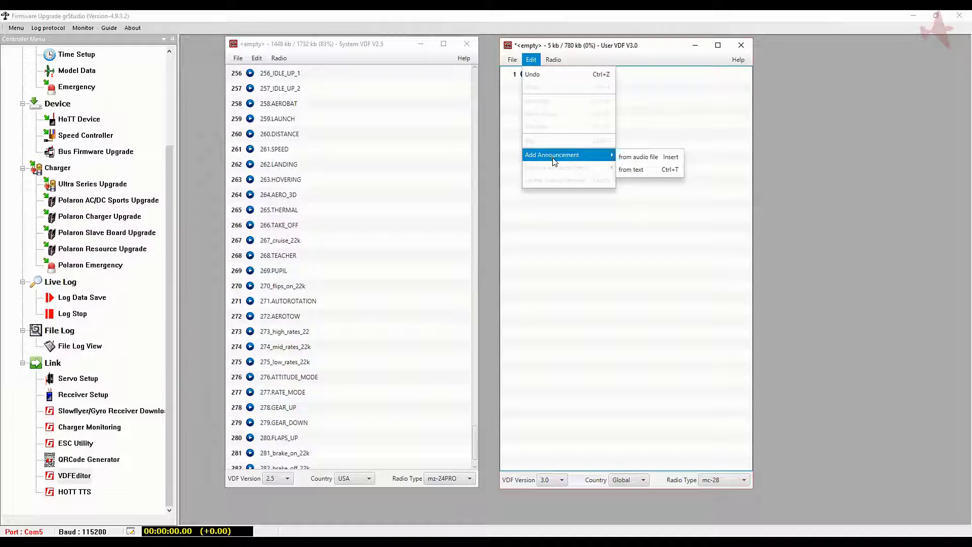
left_click(649, 169)
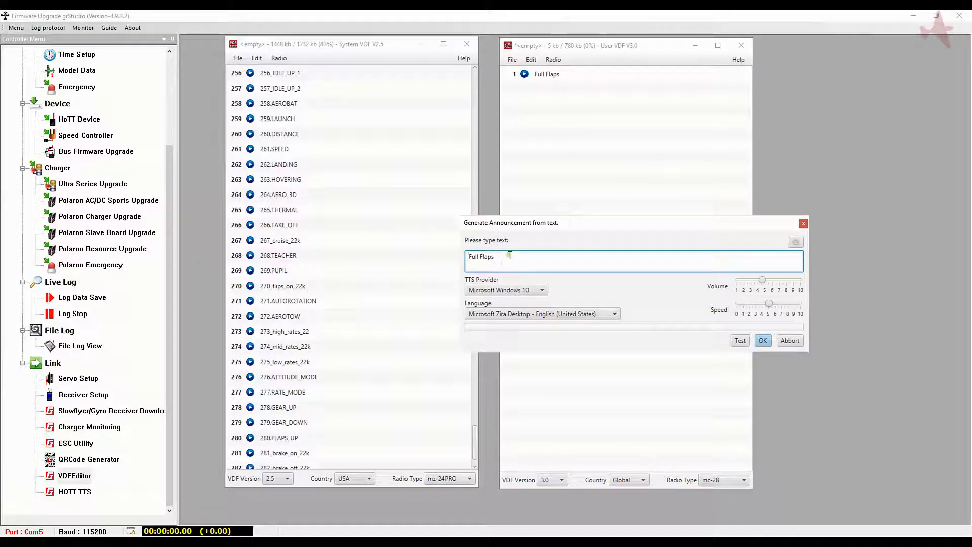
left_click_drag(510, 255, 412, 259)
type("S")
type("t")
type("uden")
type("con")
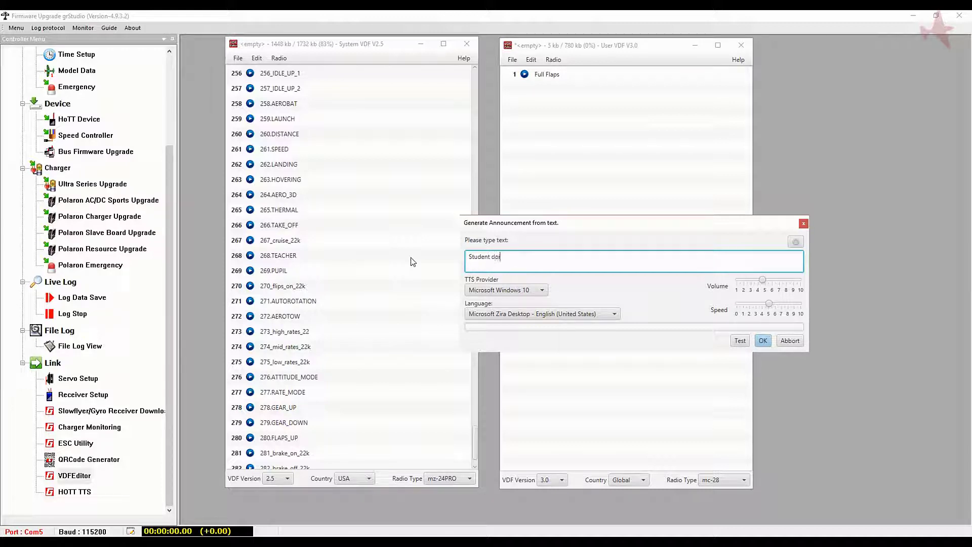
type("ng f9")
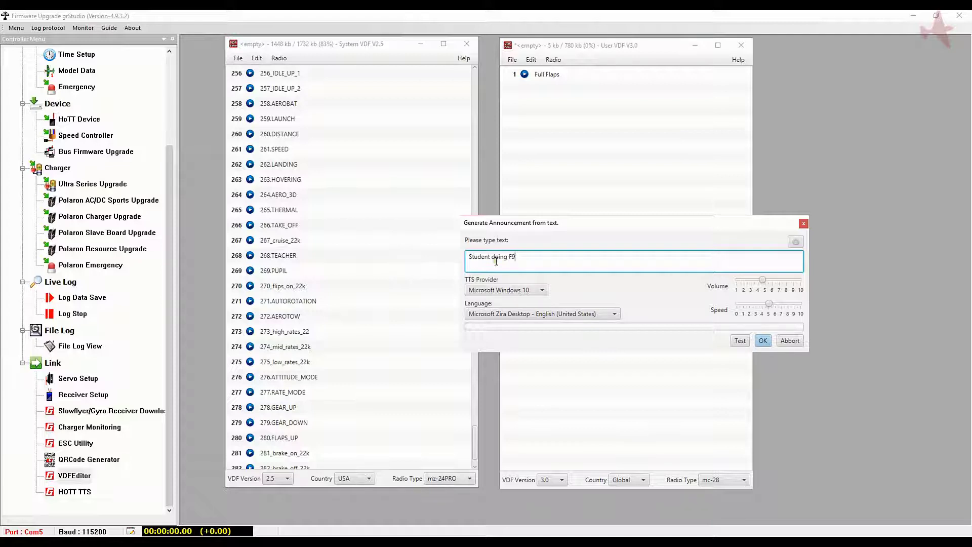
left_click(739, 342)
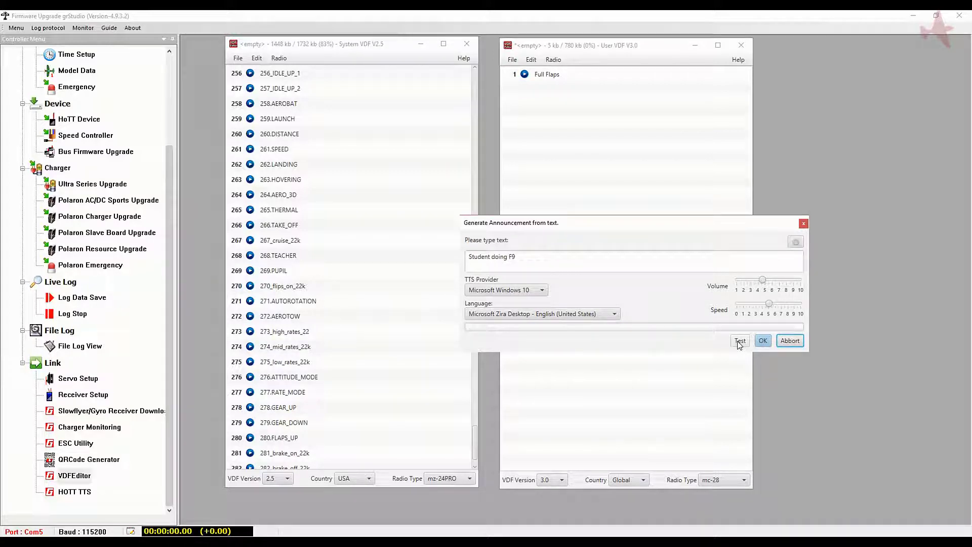
left_click(763, 341)
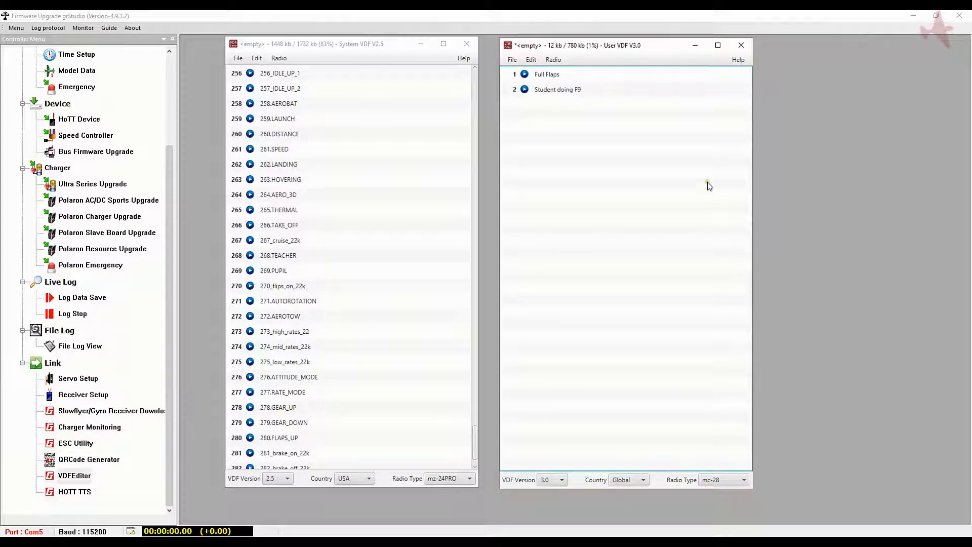
Start another text-generated announcement reading "Oh my another crash", with a wide gap after "my", and test its speech
left_click(531, 60)
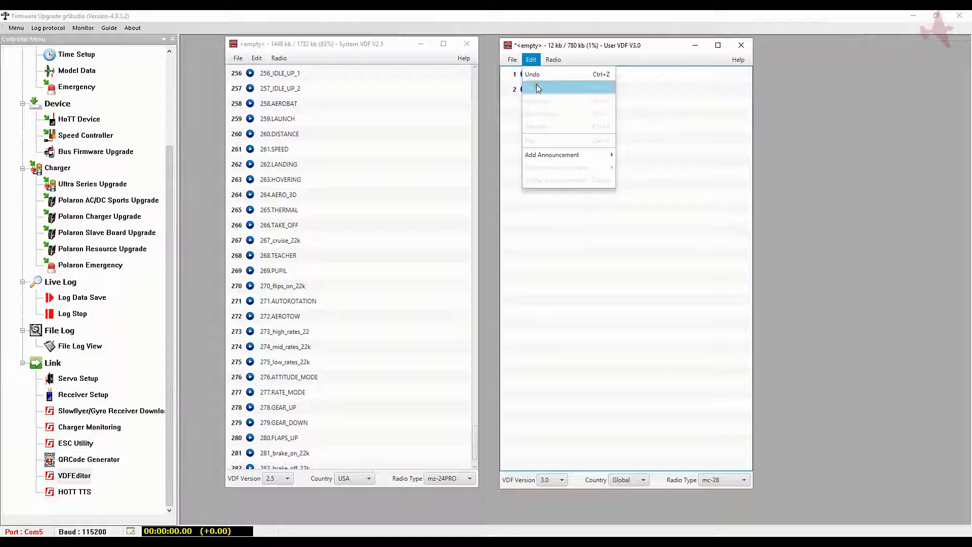
mouse_move(540, 159)
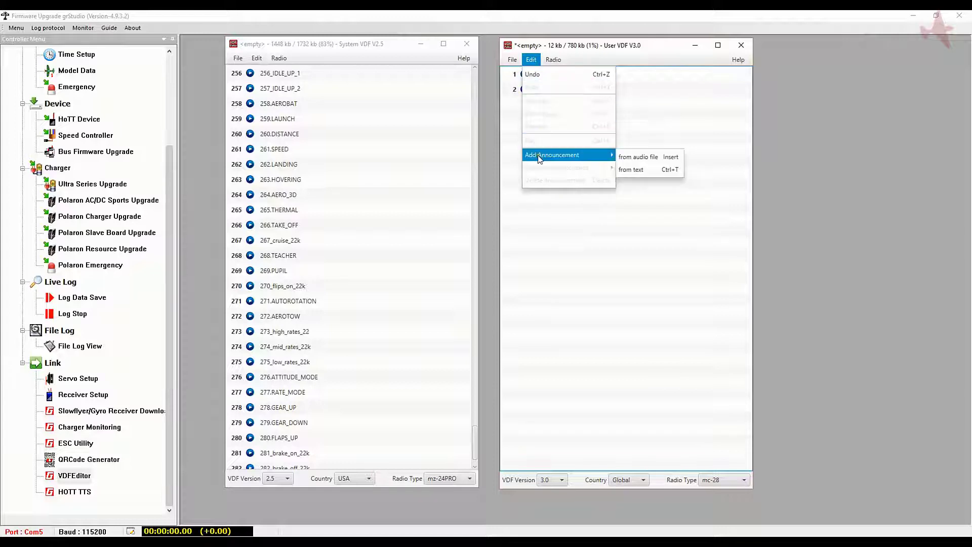
left_click(634, 170)
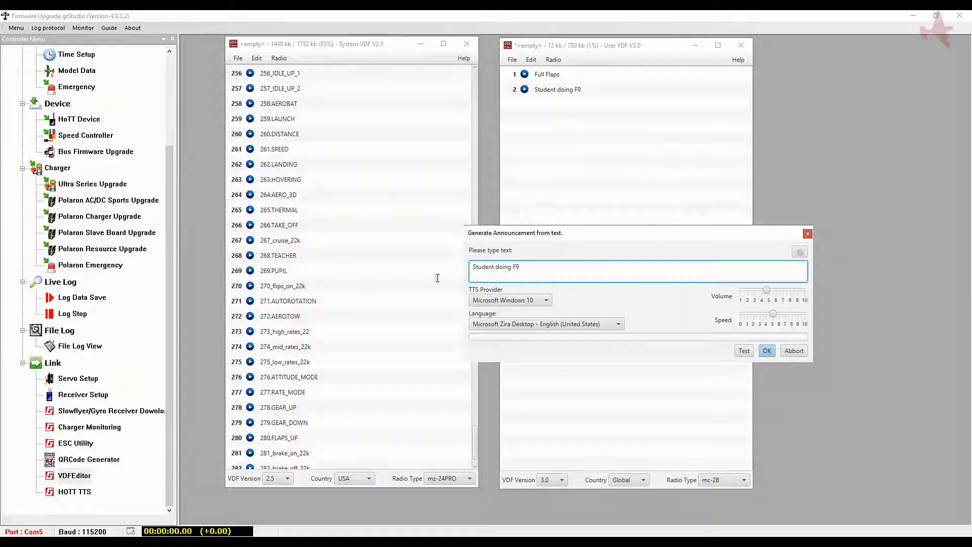
left_click_drag(518, 266, 429, 263)
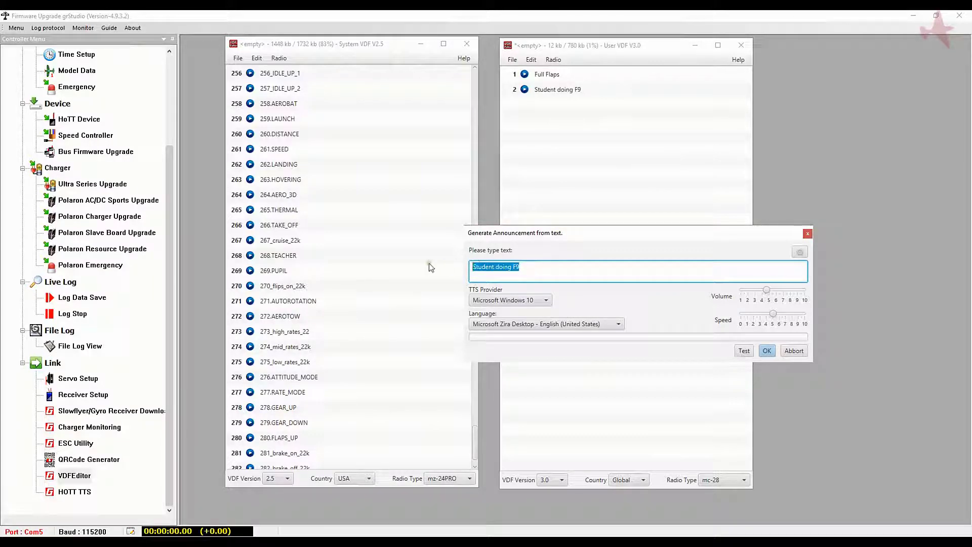
key("BackSpace")
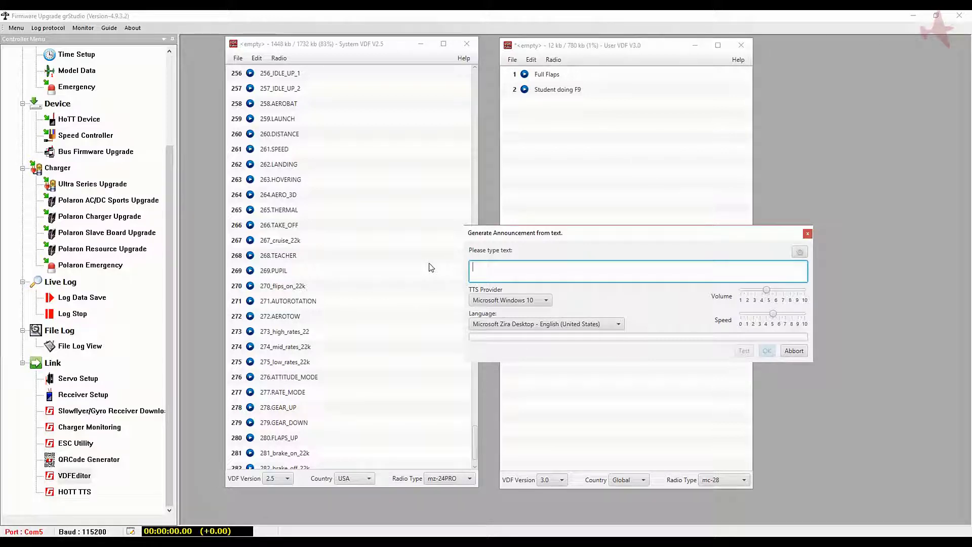
type("Ohmy")
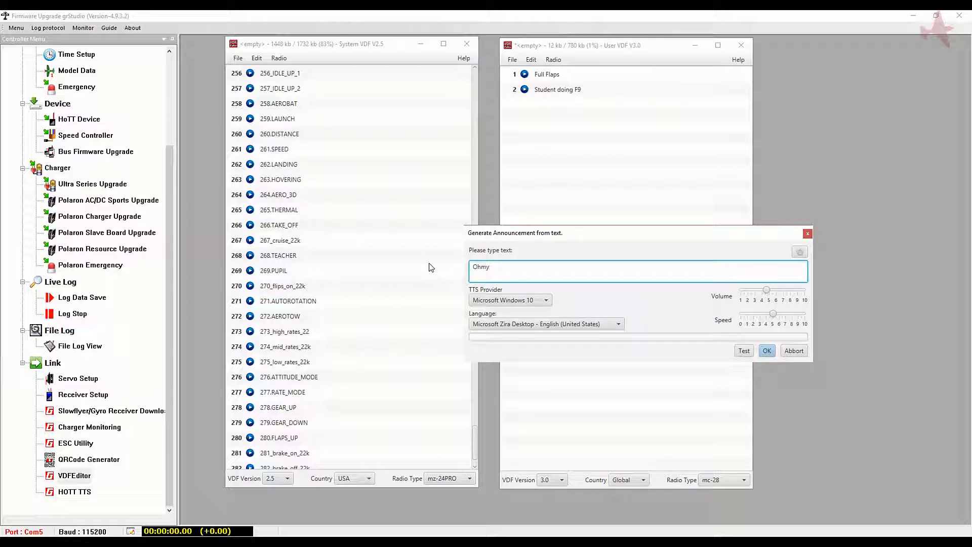
key("BackSpace")
key("BackSpace")
key("BackSpace")
type("h my")
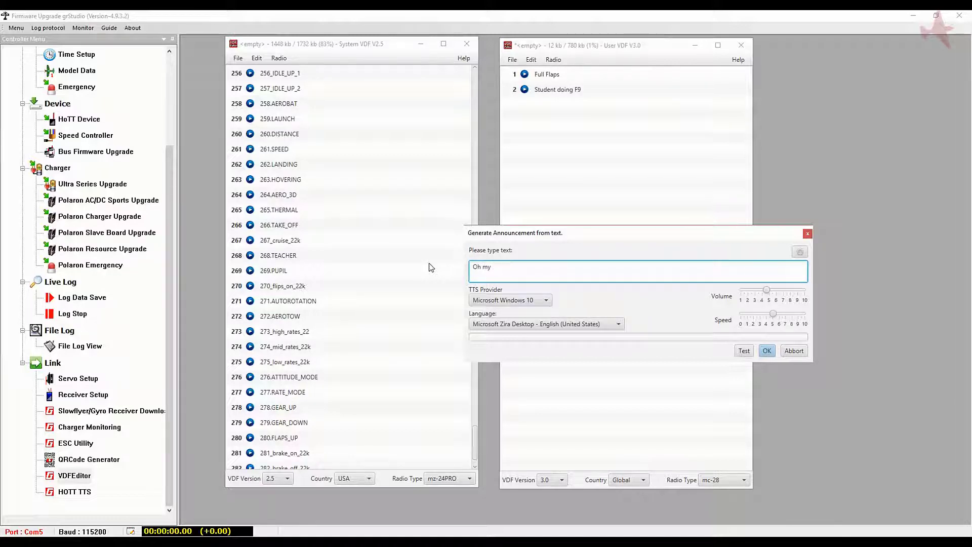
type("            another crash")
left_click(740, 353)
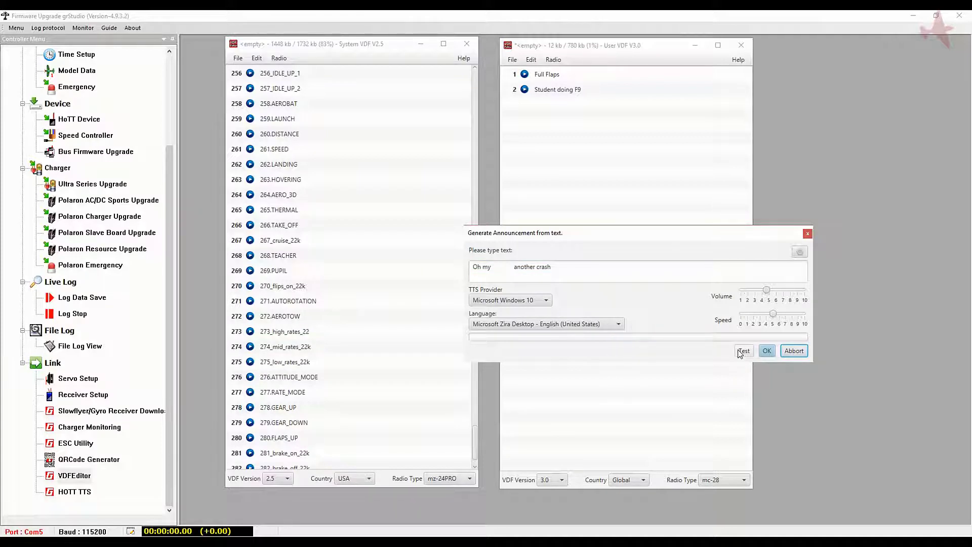
Insert a comma after "Oh my", then test the announcement before and after lowering its speed to about 4
left_click(492, 269)
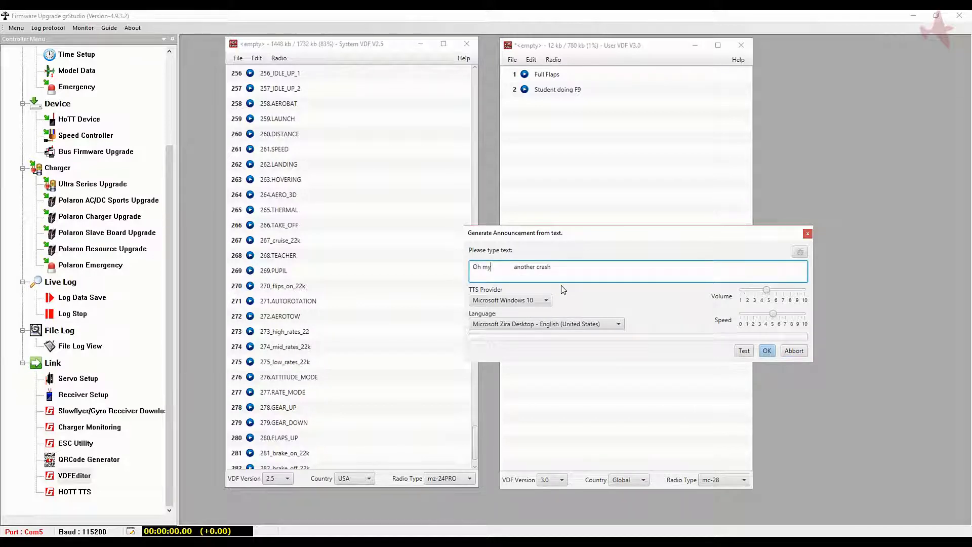
type(",")
left_click(738, 353)
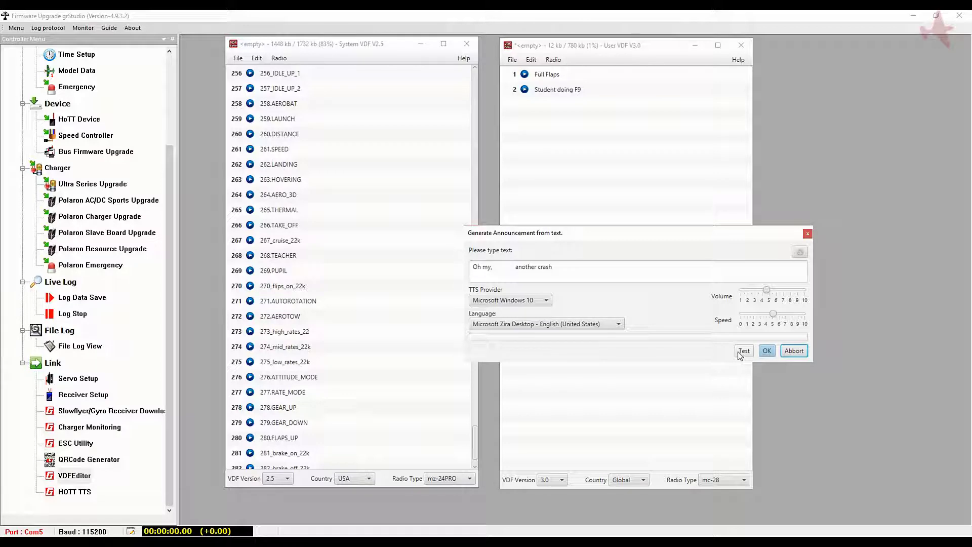
left_click(767, 315)
left_click(746, 351)
Change the voice to Microsoft David Desktop - English (United States), test the announcement and add it to the user VDF
left_click(619, 324)
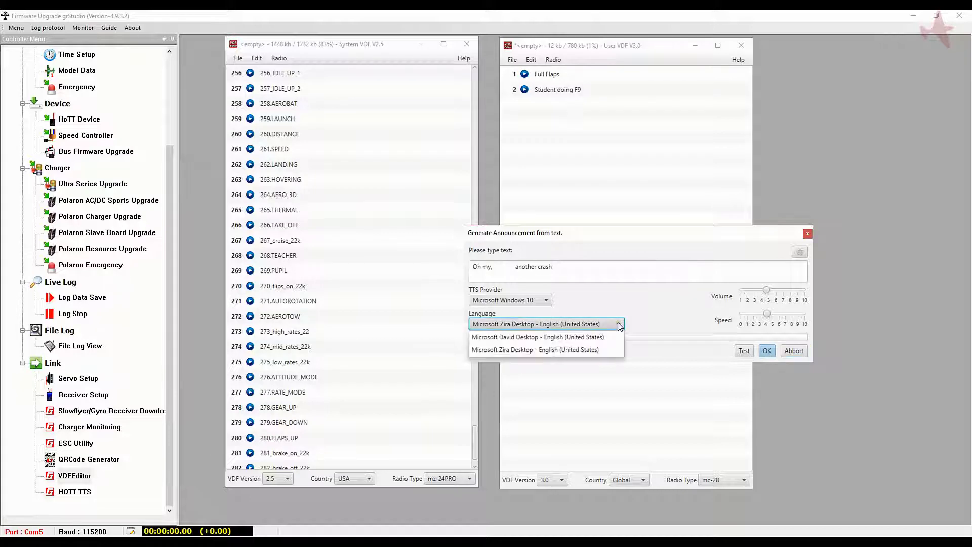
left_click(592, 337)
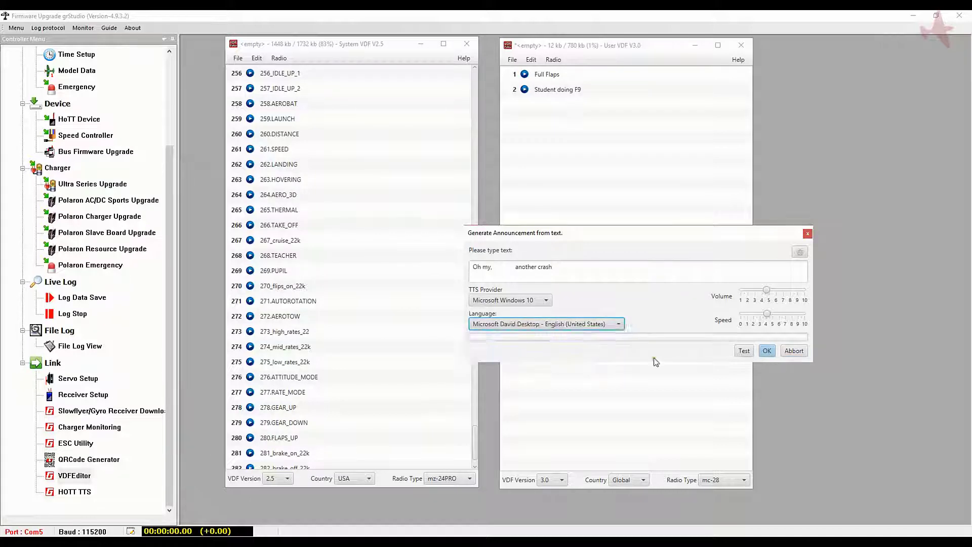
left_click(744, 351)
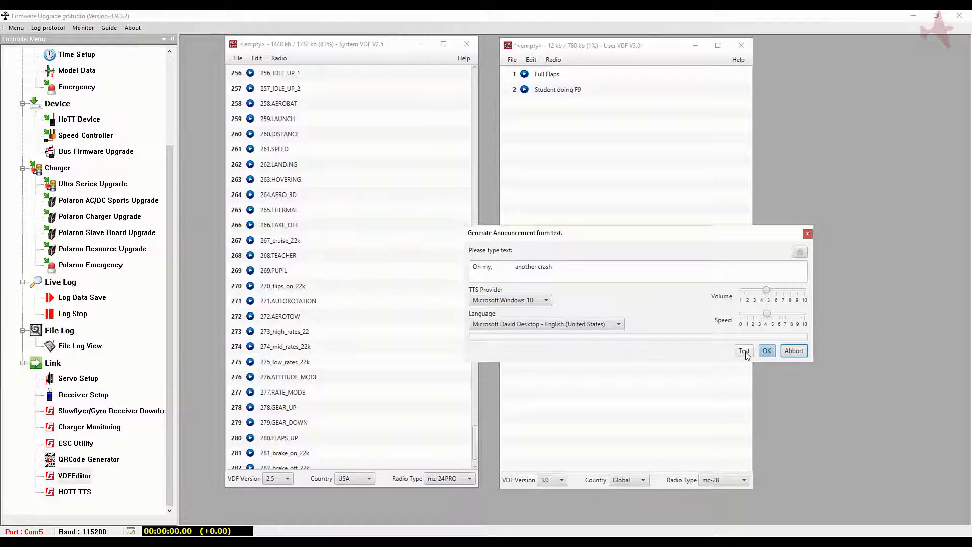
left_click(766, 351)
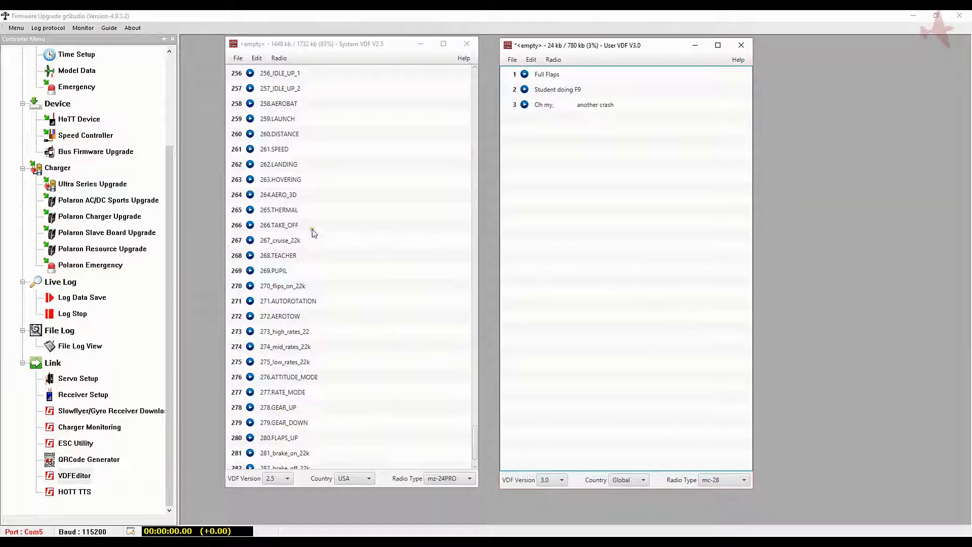
left_click(275, 59)
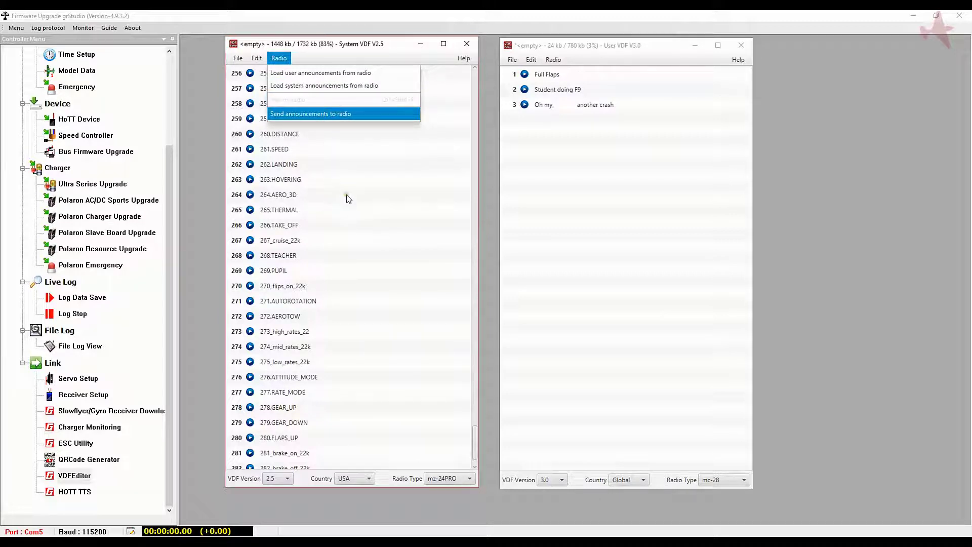
left_click(347, 230)
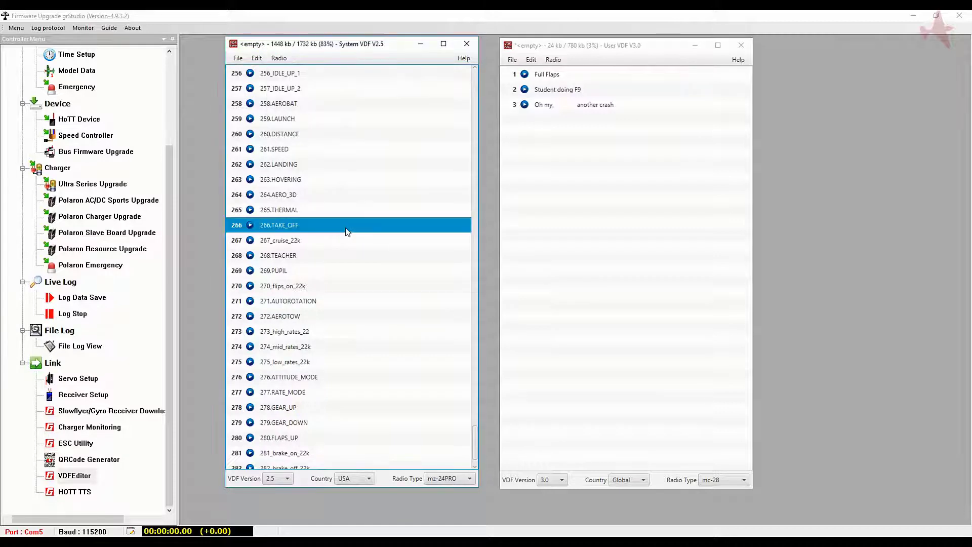
Replace system announcements 256, 257 and 258 with the user VDF's Full Flaps, Student doing F9 and "Oh my, another crash" announcements
scroll(348, 231, "down", 1)
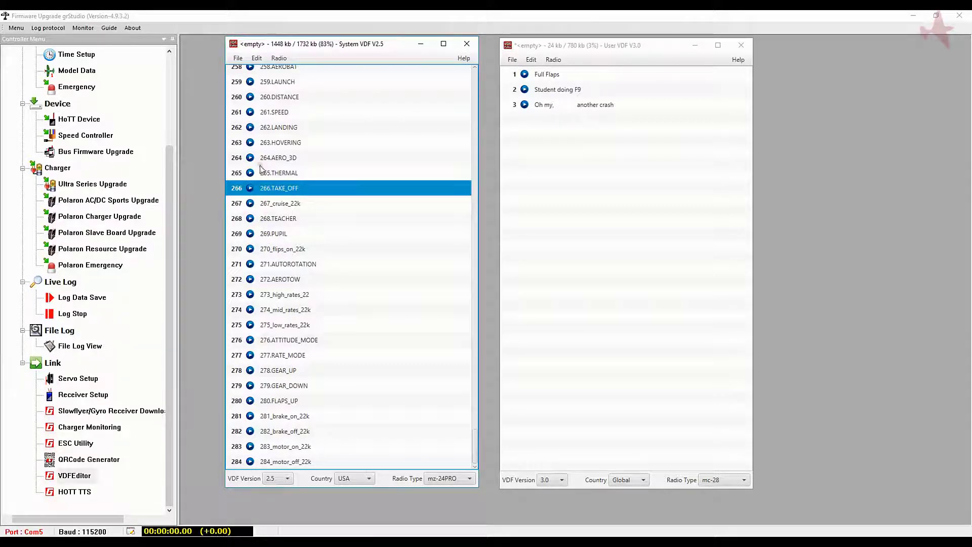
scroll(262, 87, "up", 2)
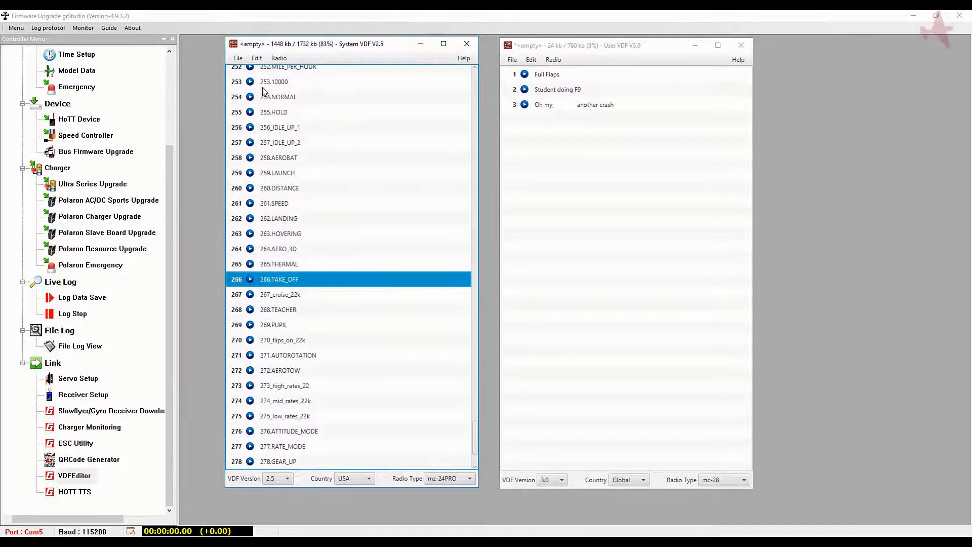
scroll(263, 87, "up", 1)
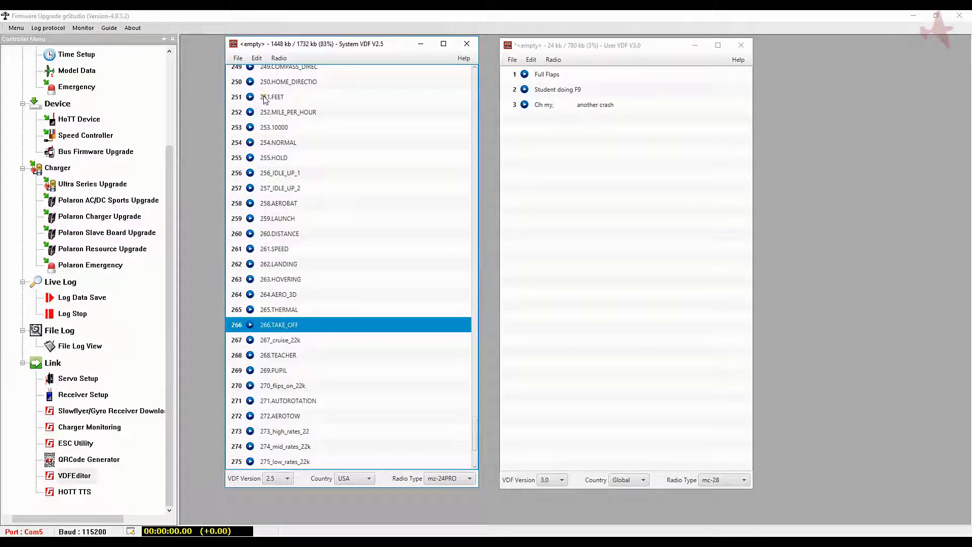
left_click(261, 143)
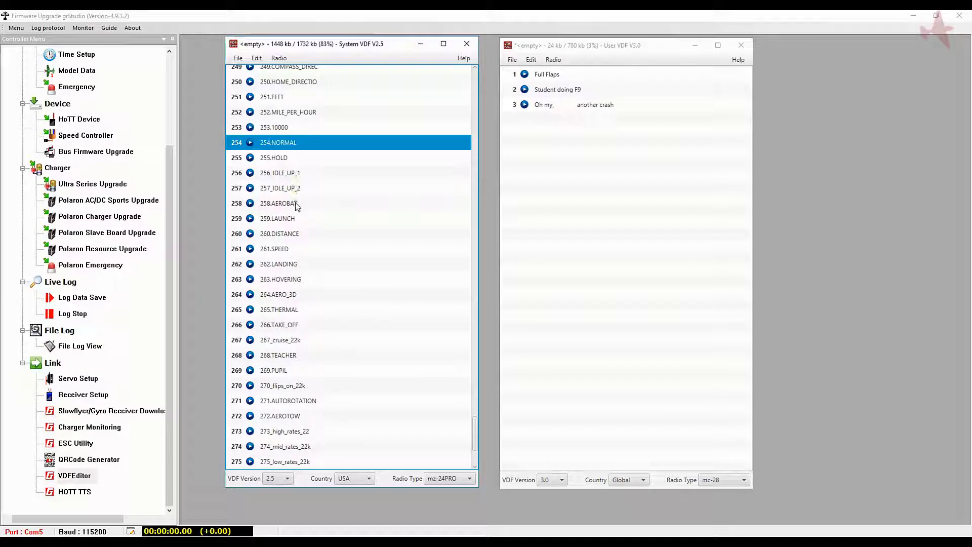
left_click(543, 74)
left_click_drag(330, 175, 308, 176)
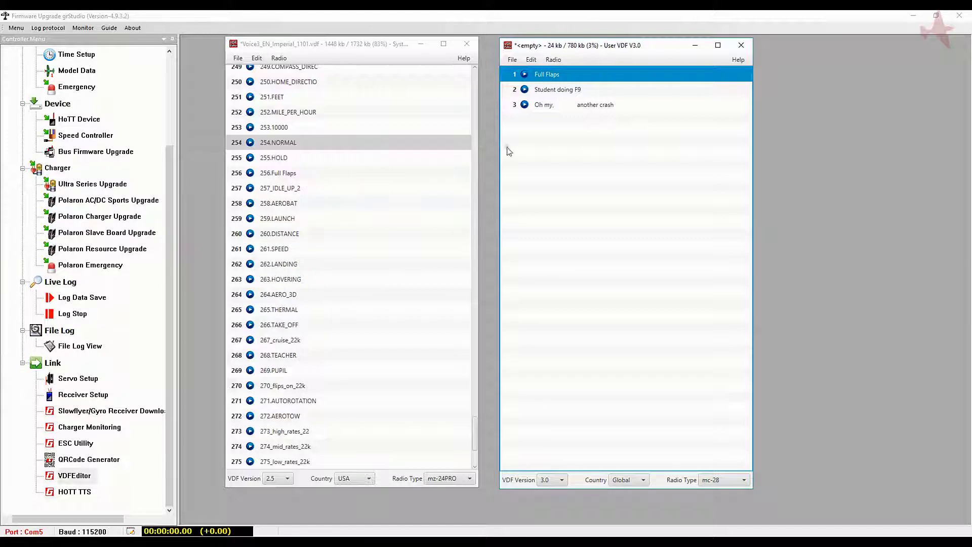
left_click_drag(565, 91, 341, 189)
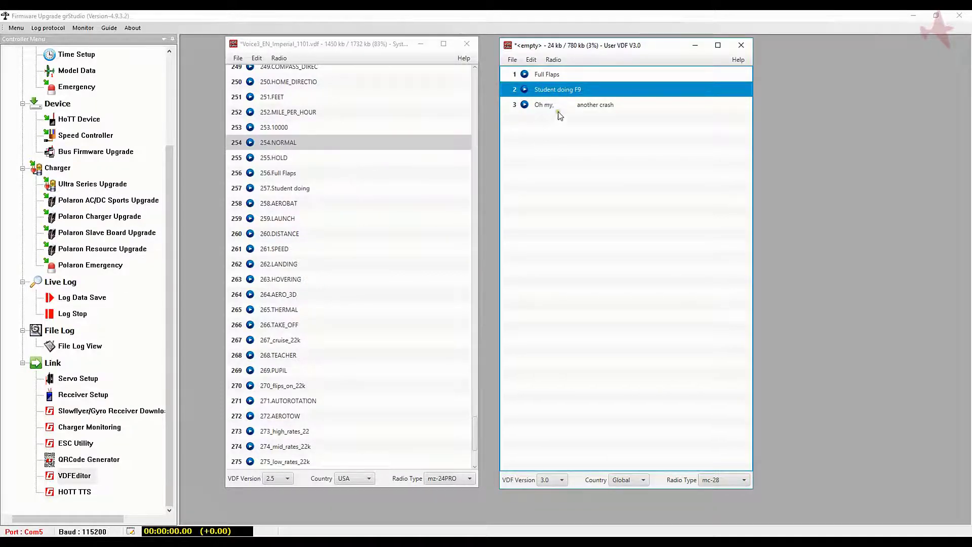
left_click_drag(554, 109, 369, 208)
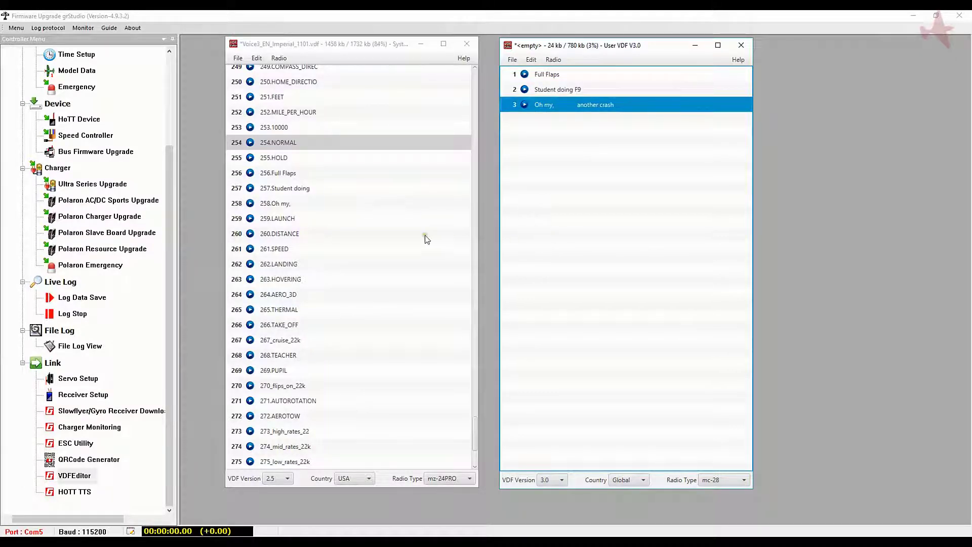
Copy the system announcements 259.LAUNCH and 261.SPEED to the end of the user VDF's list
left_click_drag(283, 220, 540, 124)
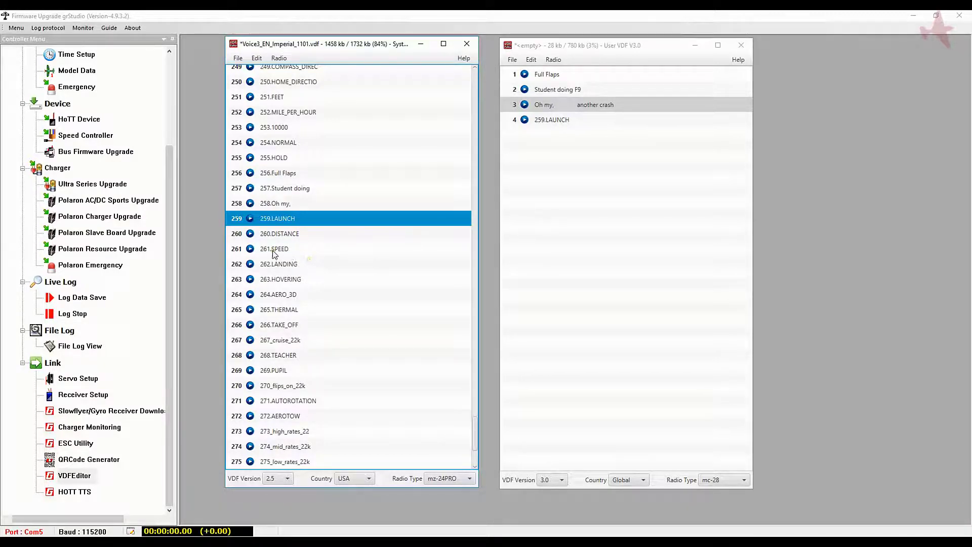
left_click_drag(272, 251, 552, 142)
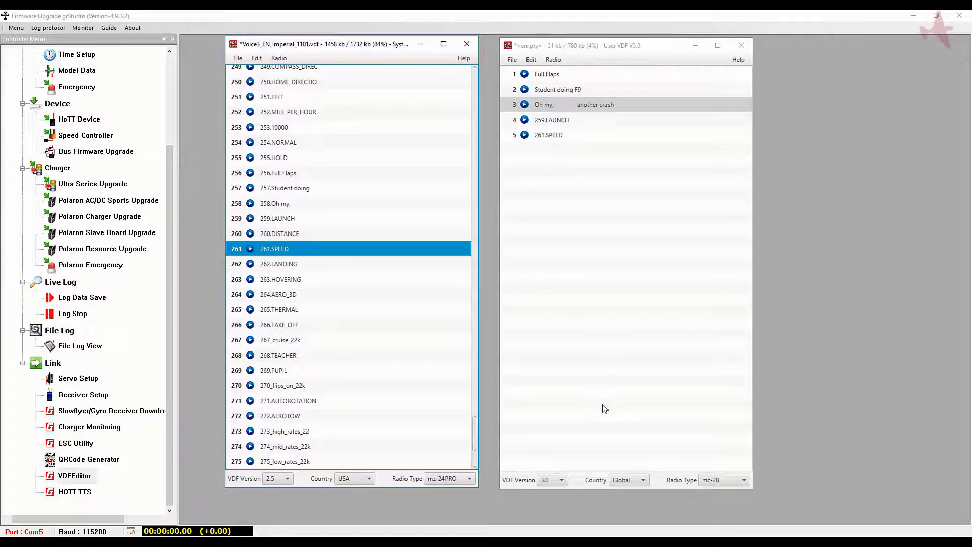
left_click(239, 61)
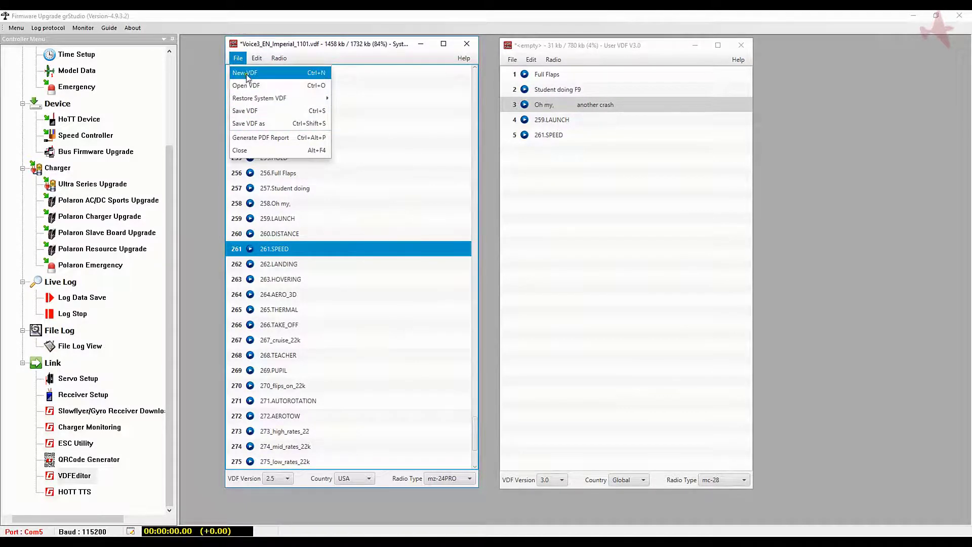
mouse_move(276, 60)
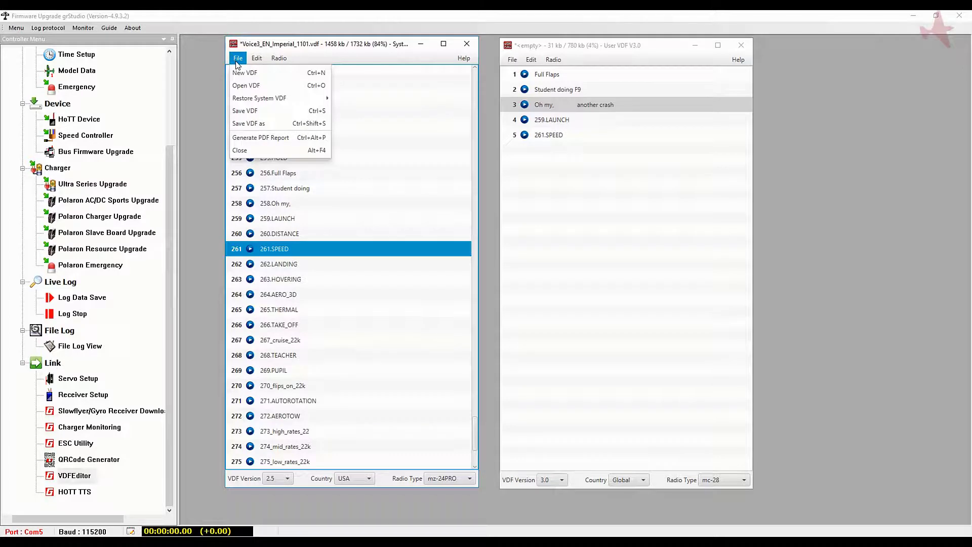
mouse_move(236, 96)
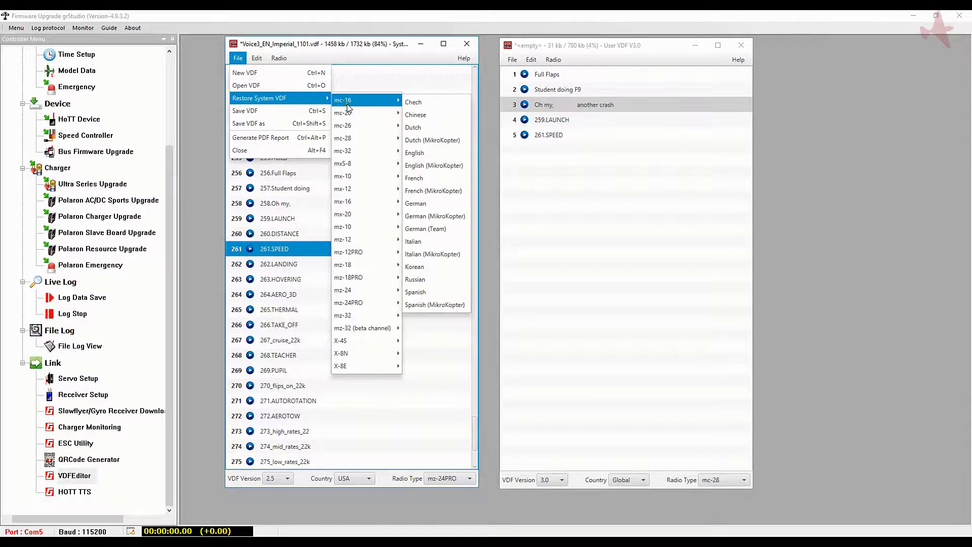
mouse_move(350, 165)
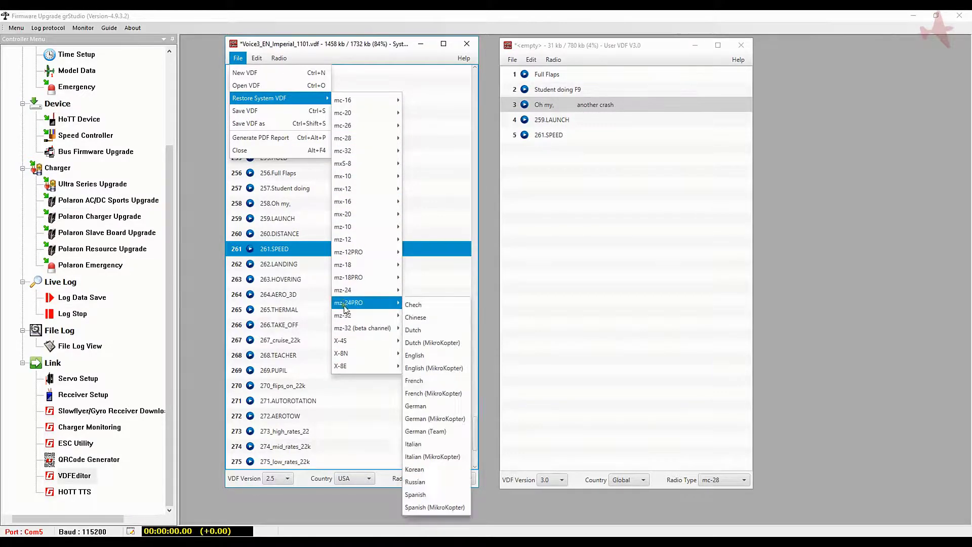
Save the user VDF as a voice data file named "My vdf" in the Downloads folder
left_click(513, 59)
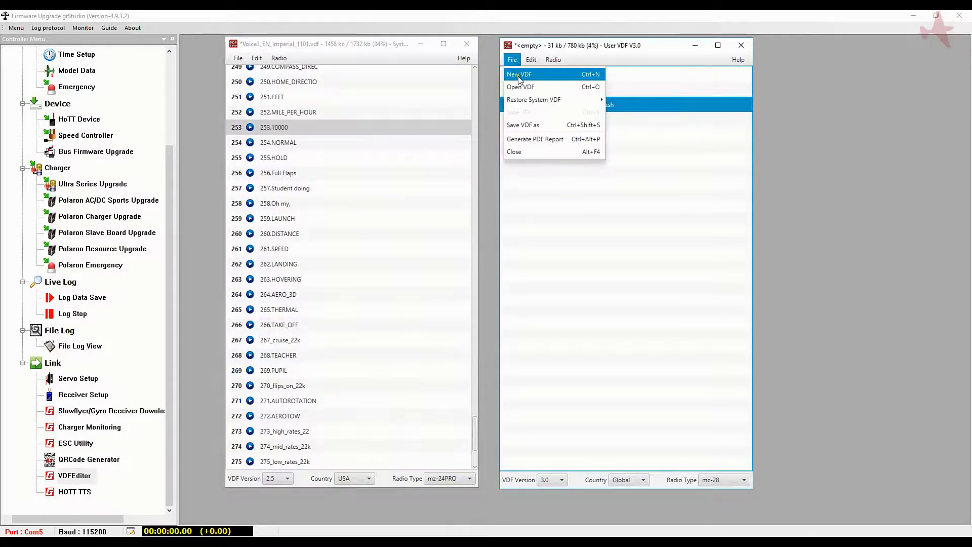
left_click(518, 125)
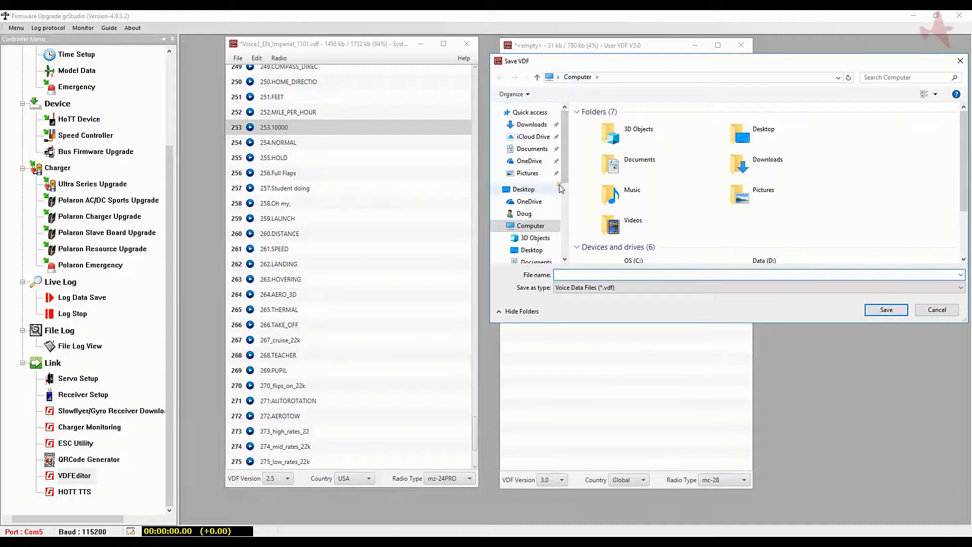
left_click(531, 124)
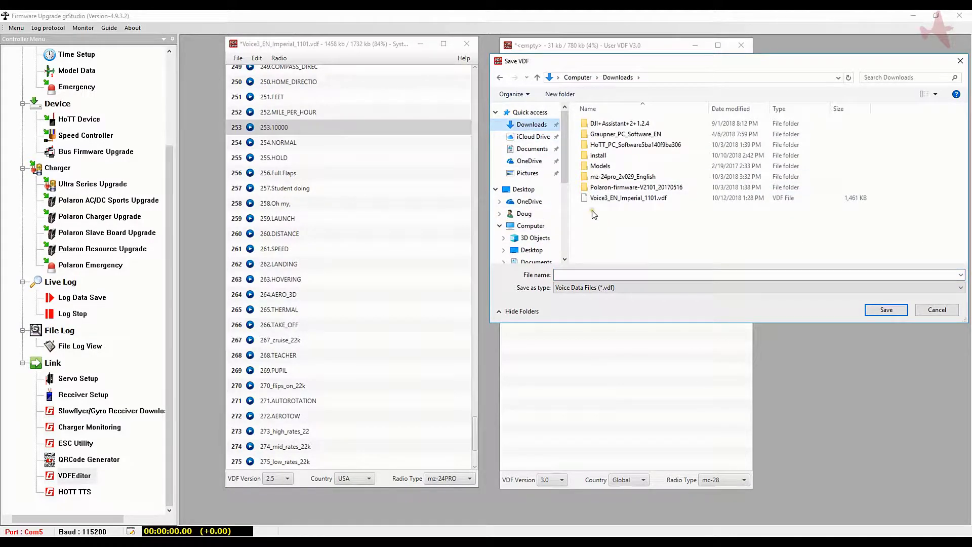
left_click(596, 274)
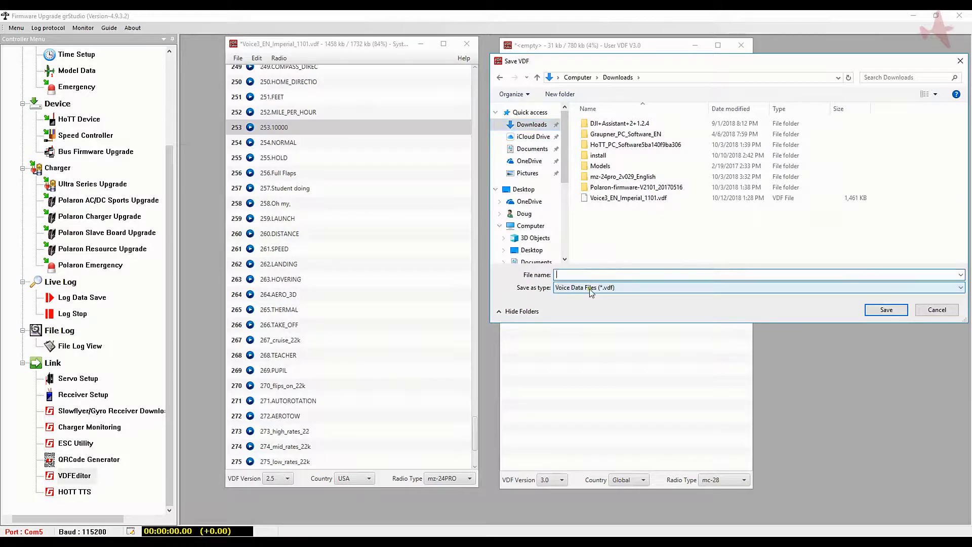
type("My vdf")
left_click(878, 310)
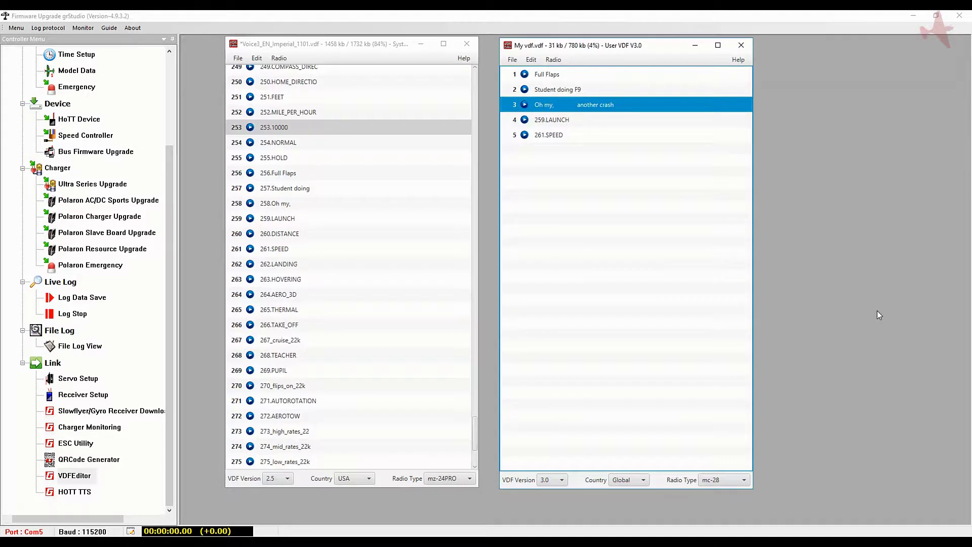